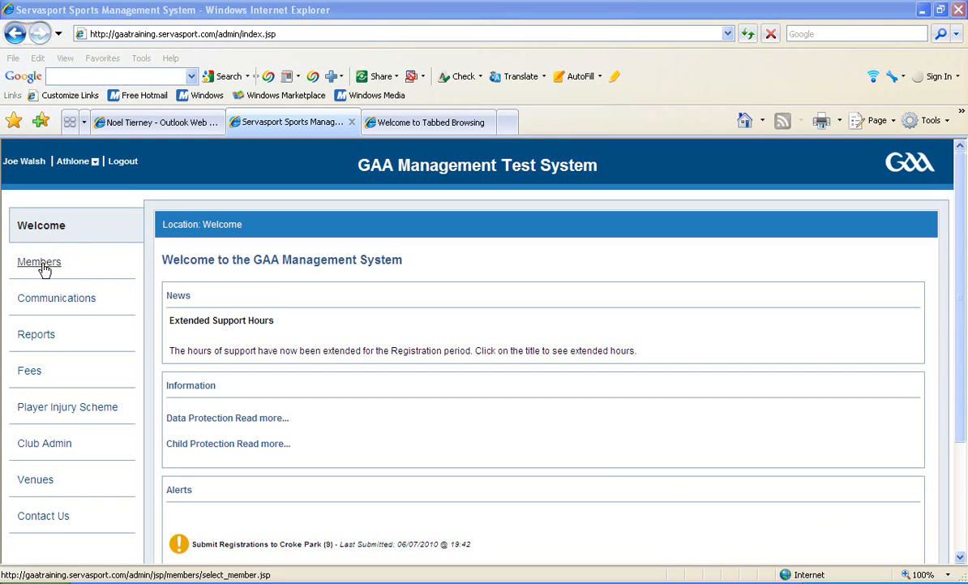
Step: View the club's member registration list, and open a blank form for adding a new member from the members list
{"action": "left_click", "coordinate": [43, 265]}
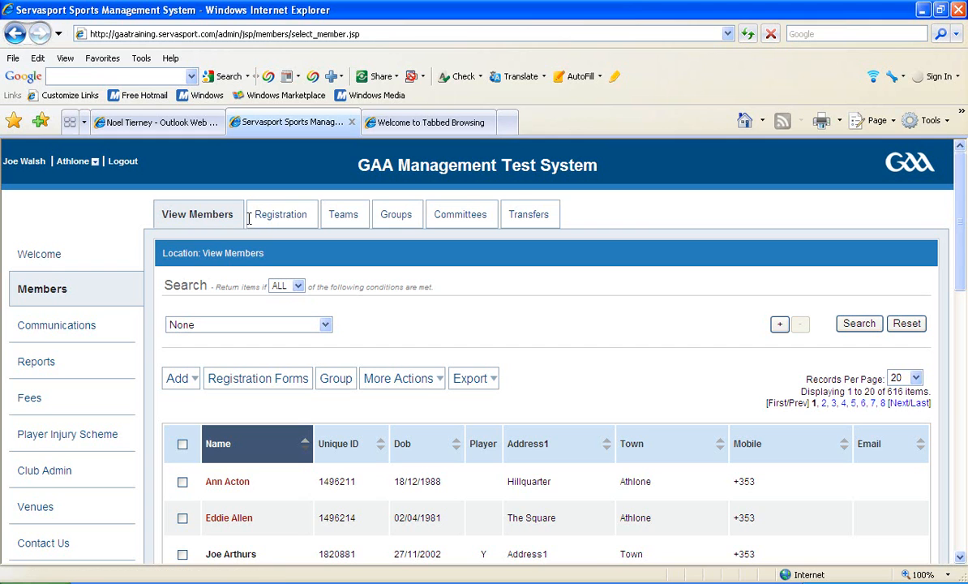
{"action": "left_click", "coordinate": [274, 220]}
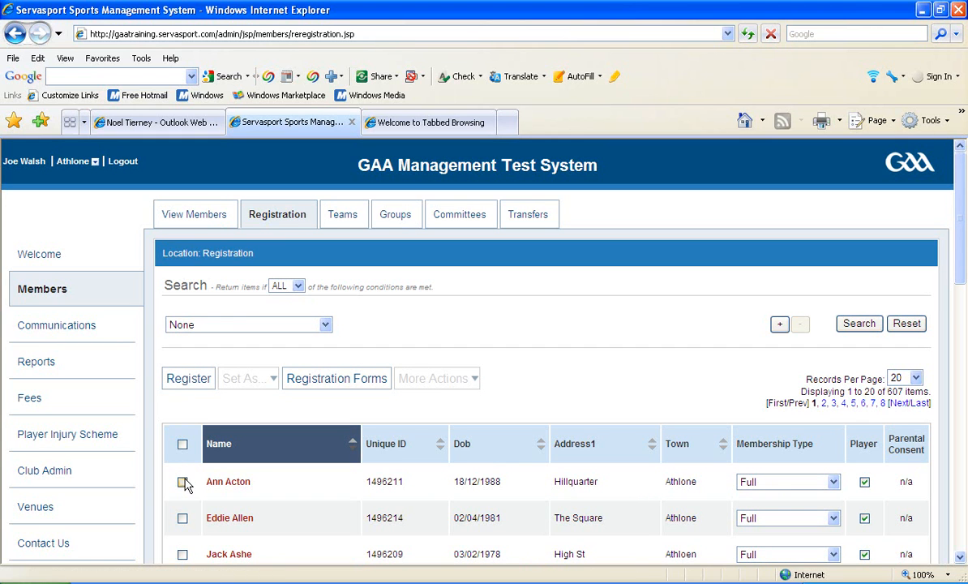
{"action": "left_click", "coordinate": [187, 222]}
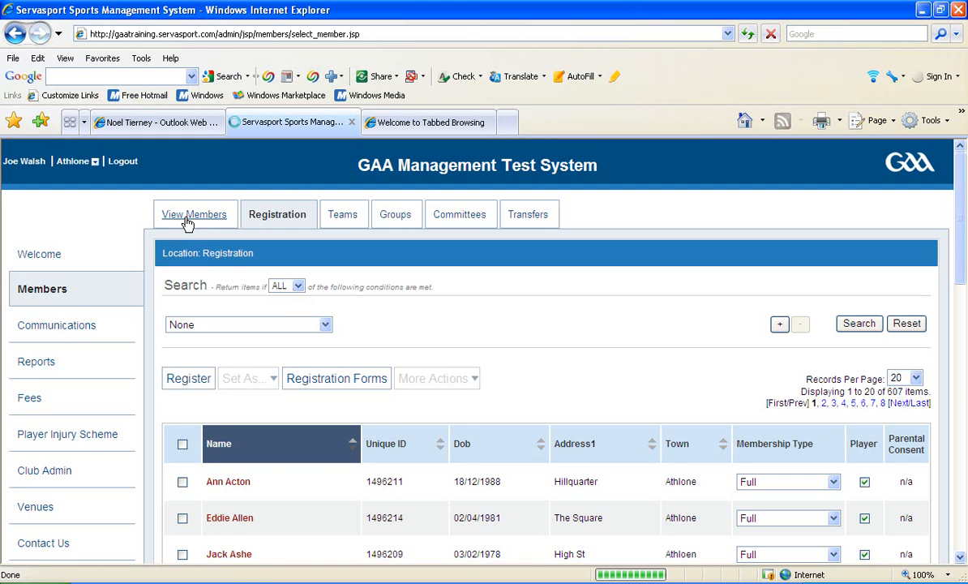
{"action": "left_click", "coordinate": [180, 381]}
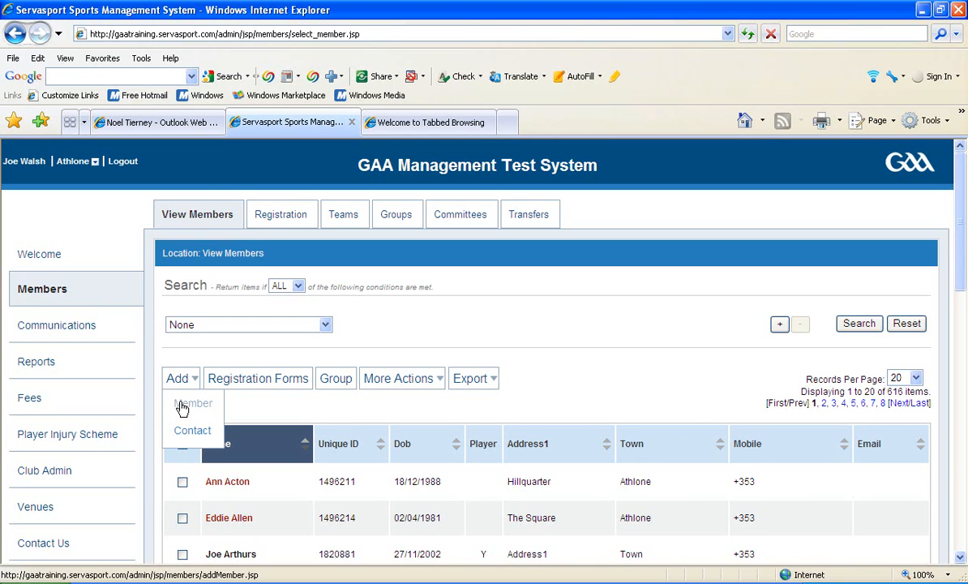
{"action": "left_click", "coordinate": [181, 410]}
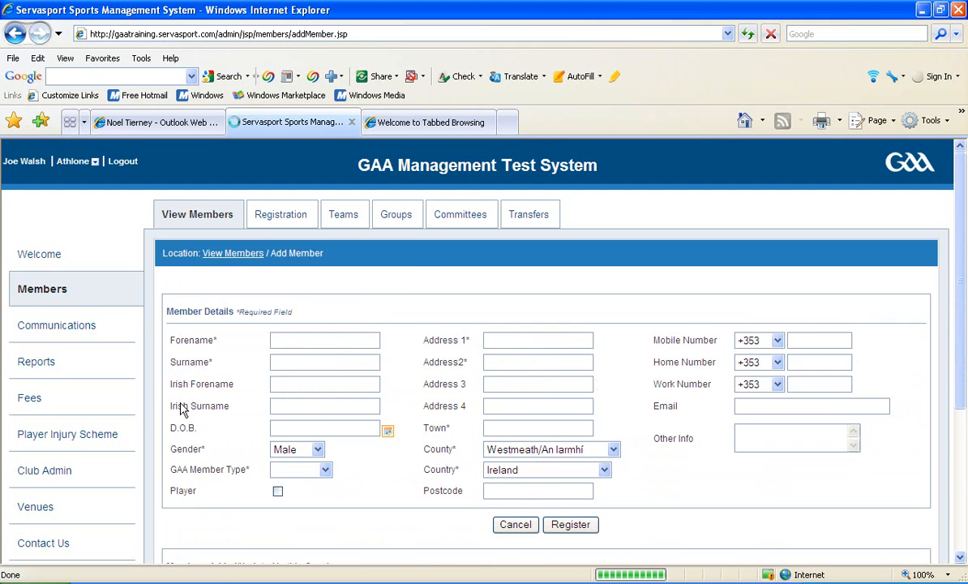
Step: Enter the new member's forename and surname in the member details
{"action": "left_click", "coordinate": [280, 342]}
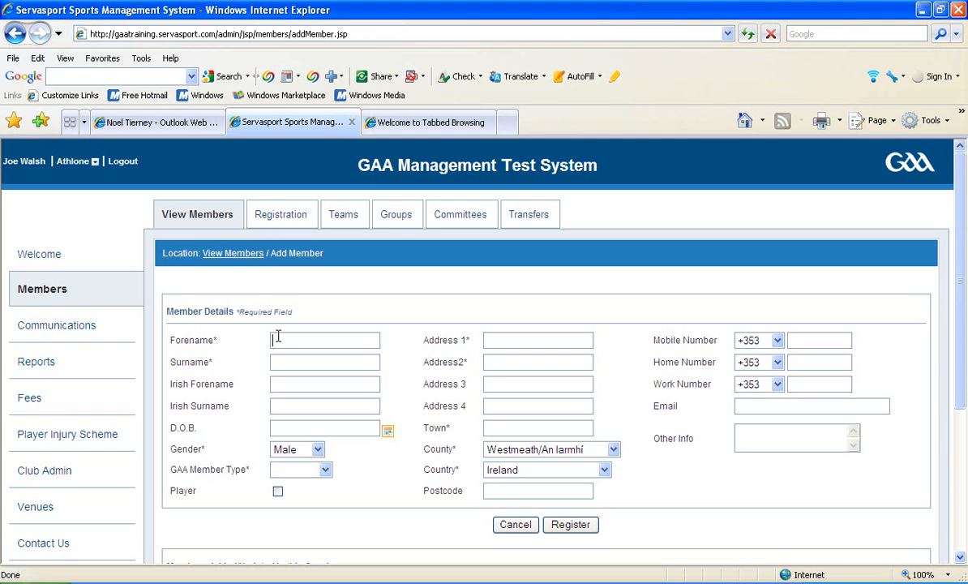
{"action": "left_click", "coordinate": [291, 362]}
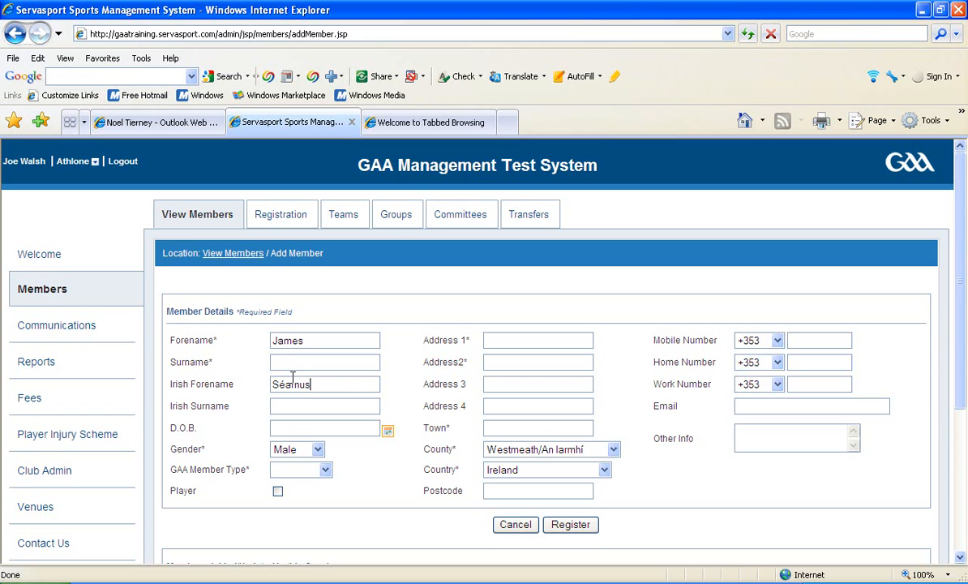
{"action": "left_click", "coordinate": [296, 403]}
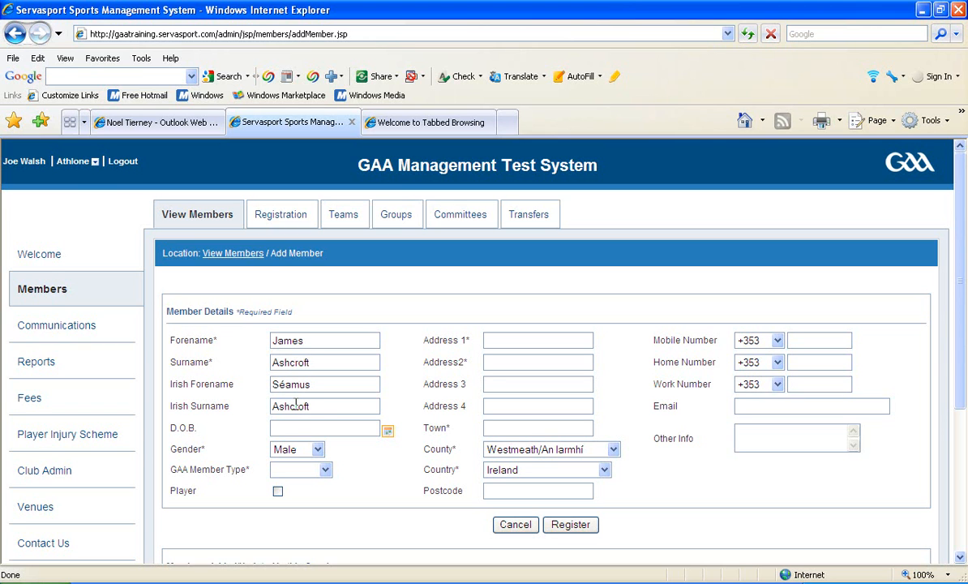
Step: Choose the member's date of birth from the calendar and select Male as the gender
{"action": "left_click", "coordinate": [388, 434]}
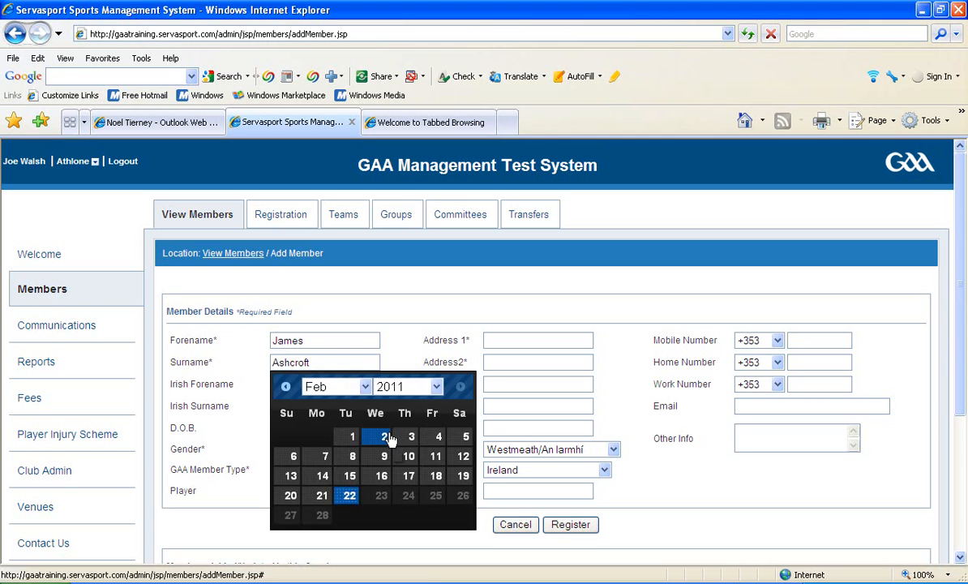
{"action": "left_click", "coordinate": [435, 389]}
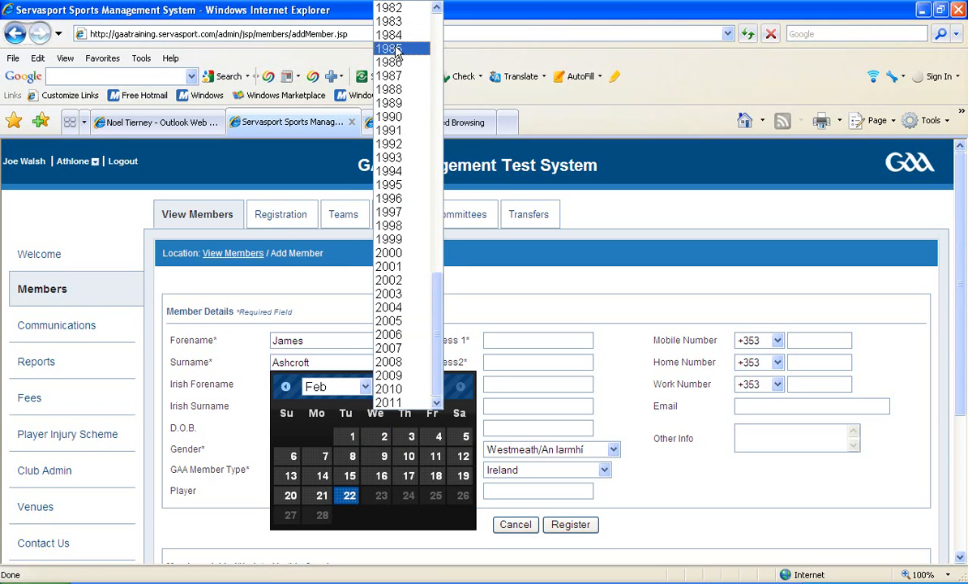
{"action": "left_click", "coordinate": [392, 76]}
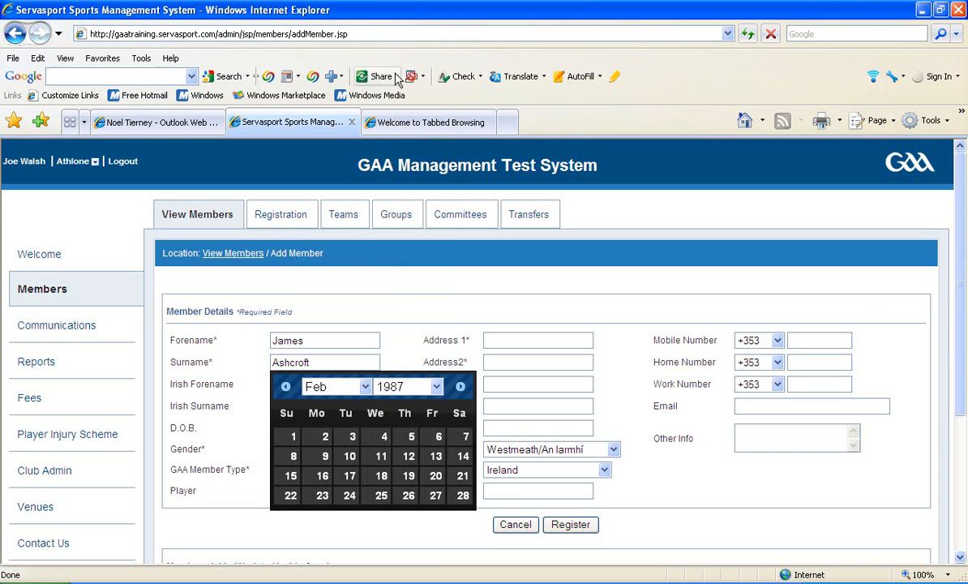
{"action": "left_click", "coordinate": [350, 456]}
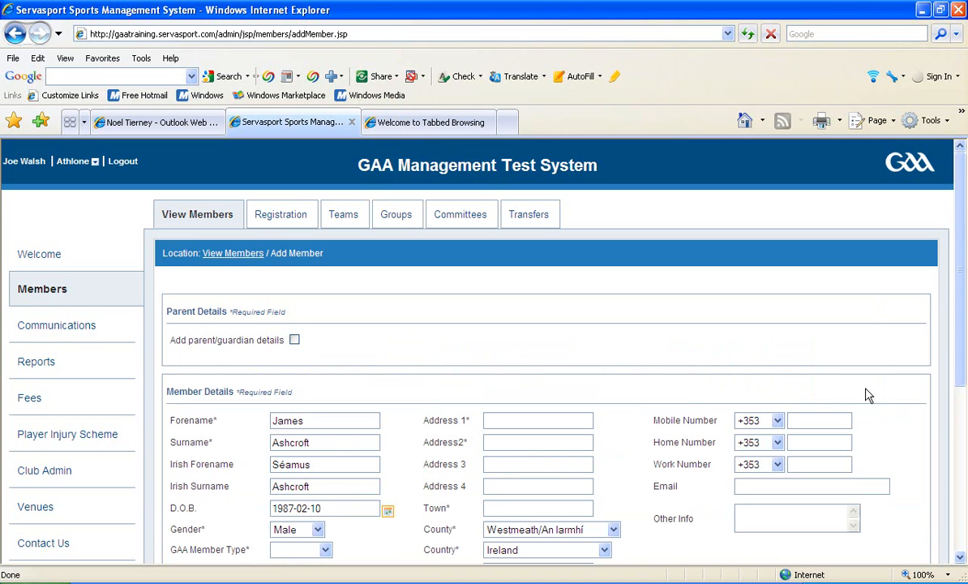
{"action": "left_click_drag", "start_coordinate": [959, 368], "coordinate": [961, 411]}
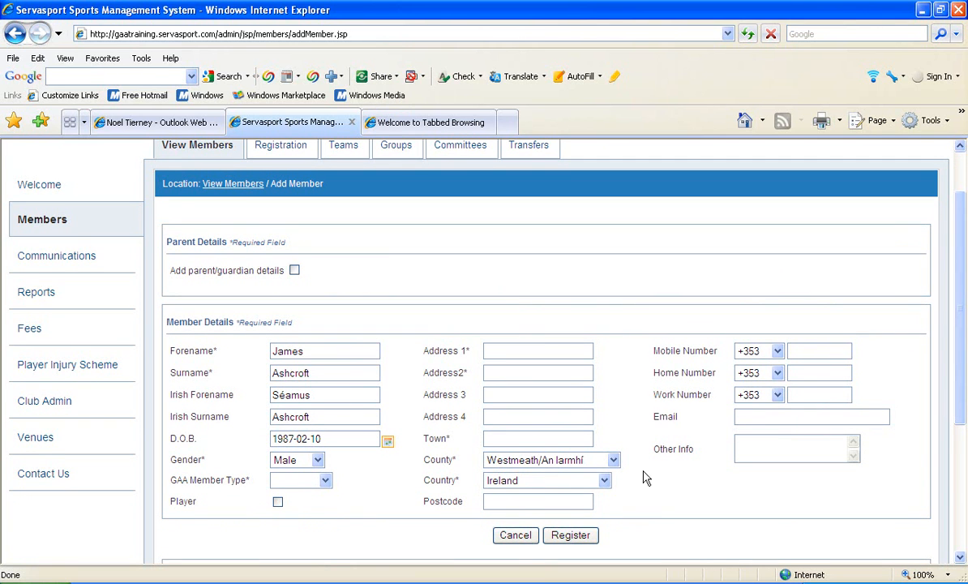
{"action": "left_click", "coordinate": [317, 461]}
{"action": "left_click", "coordinate": [315, 473]}
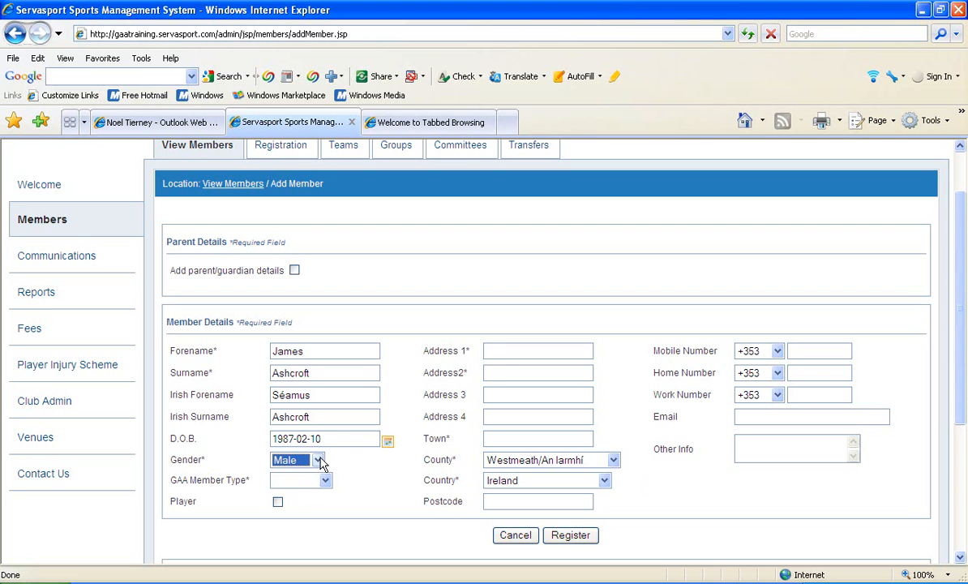
Step: Fill in the member's second address line and mobile number, and try to register the member
{"action": "left_click", "coordinate": [492, 352]}
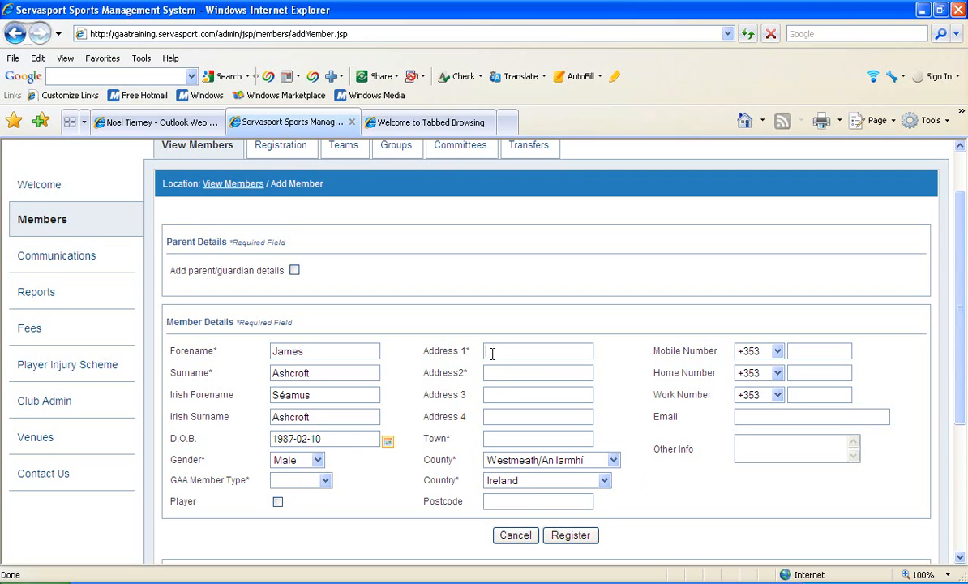
{"action": "left_click", "coordinate": [492, 369]}
{"action": "type", "text": "Coosa87123"}
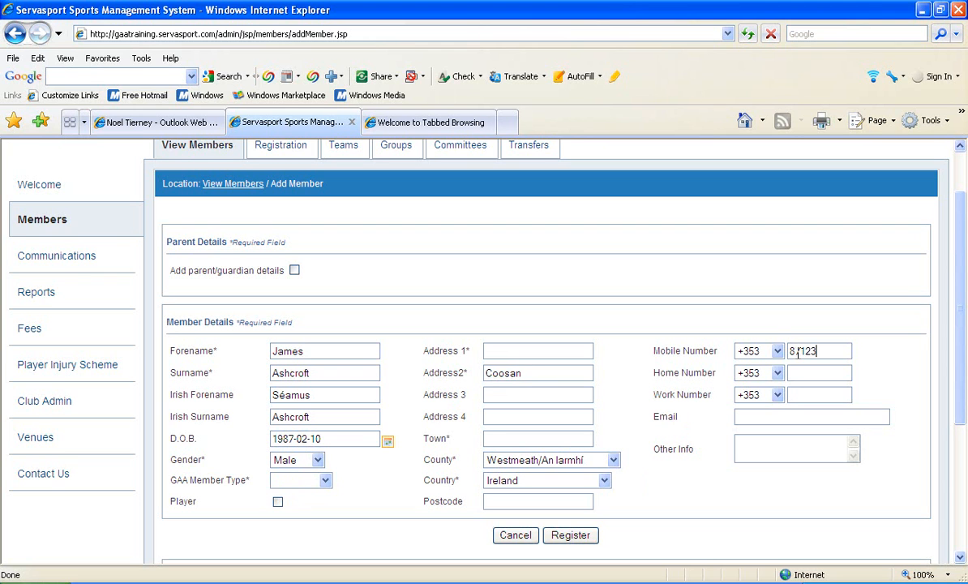
{"action": "type", "text": "4567"}
{"action": "left_click", "coordinate": [591, 538]}
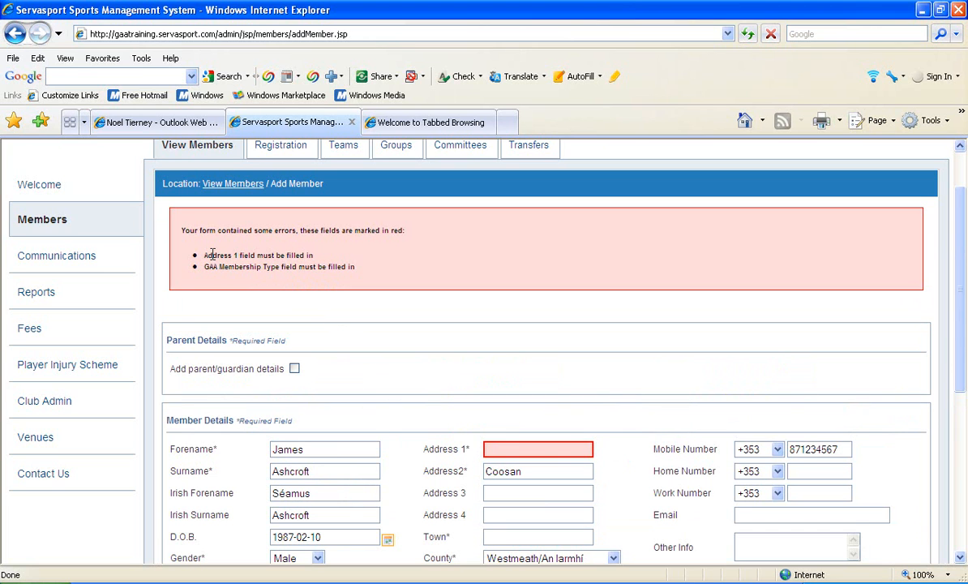
{"action": "left_click_drag", "start_coordinate": [205, 255], "coordinate": [280, 267]}
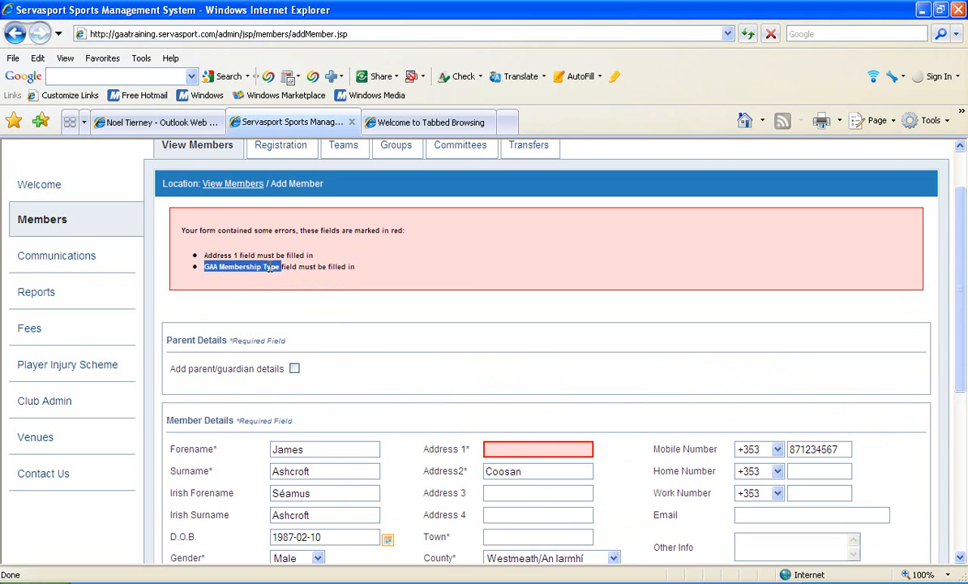
Step: Fill in the missing first address line and set the GAA member type to Full
{"action": "left_click_drag", "start_coordinate": [958, 271], "coordinate": [960, 318]}
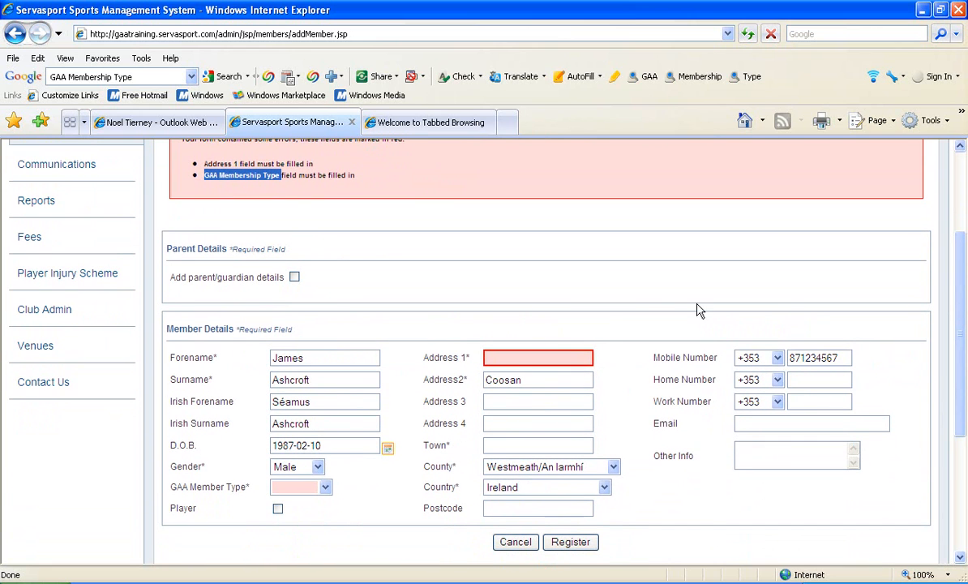
{"action": "left_click", "coordinate": [560, 356]}
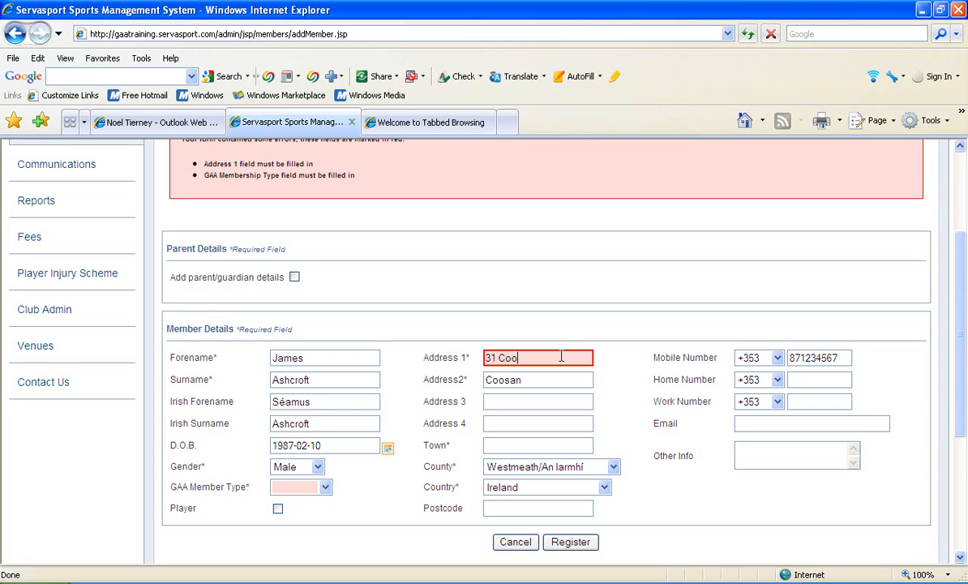
{"action": "left_click", "coordinate": [325, 489]}
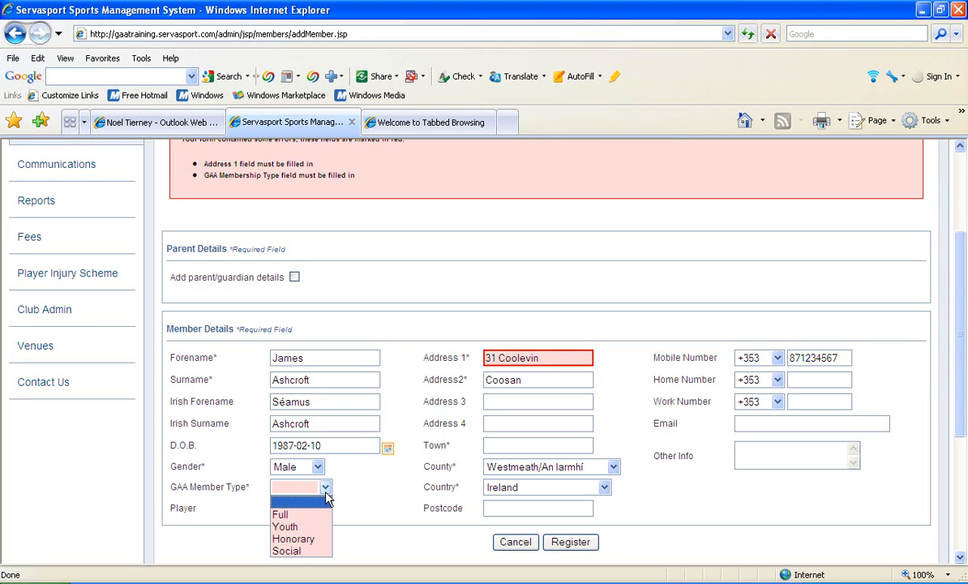
{"action": "left_click", "coordinate": [292, 517]}
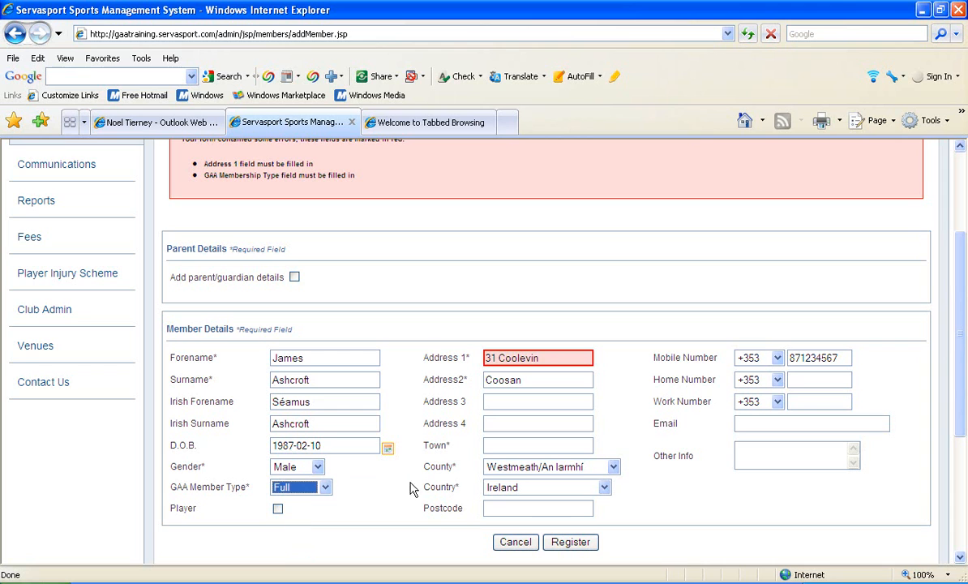
Step: Fill in the member's town and register the member
{"action": "left_click", "coordinate": [509, 444]}
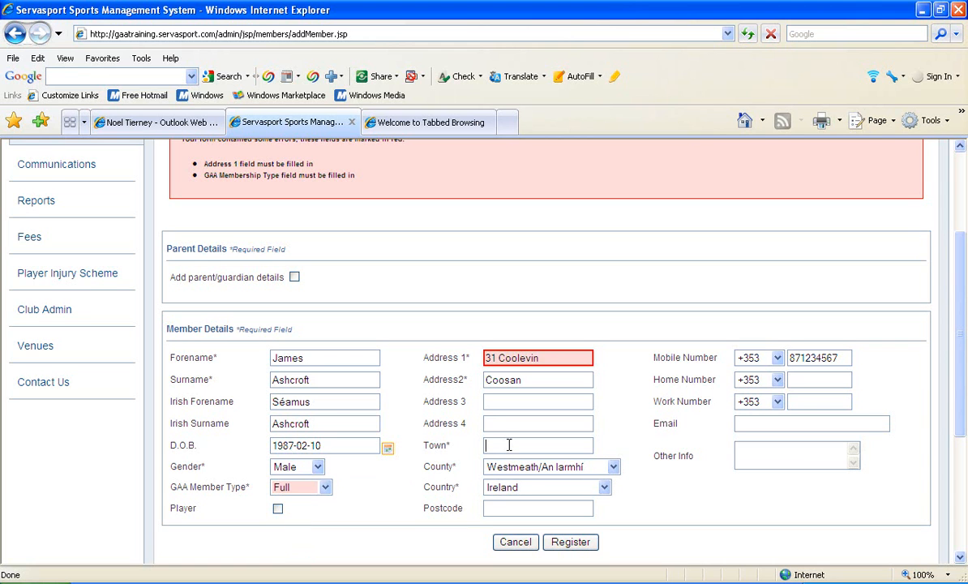
{"action": "type", "text": "Athlone"}
{"action": "left_click", "coordinate": [573, 546]}
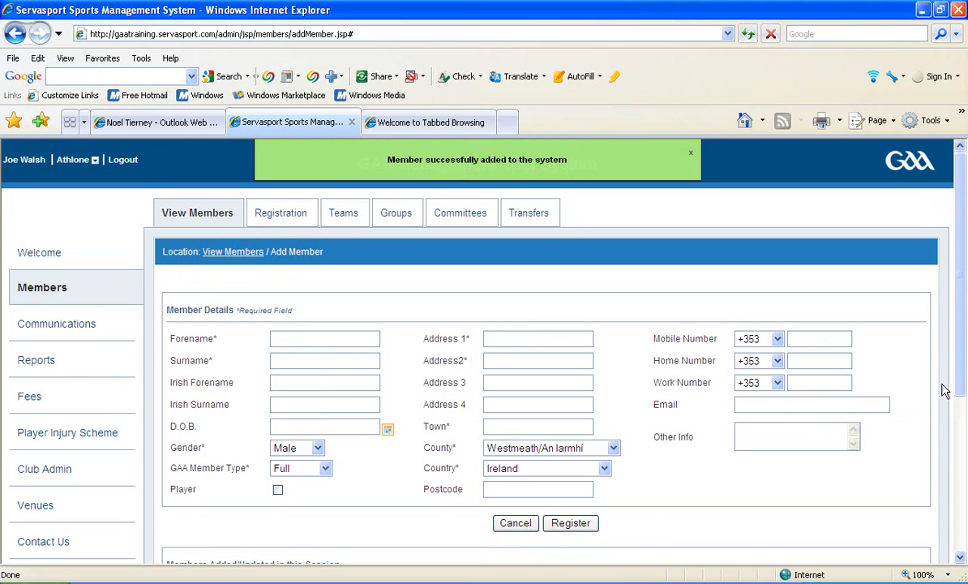
Step: Enter the second new member's forename and surname in the blank member form
{"action": "left_click_drag", "start_coordinate": [957, 392], "coordinate": [958, 398]}
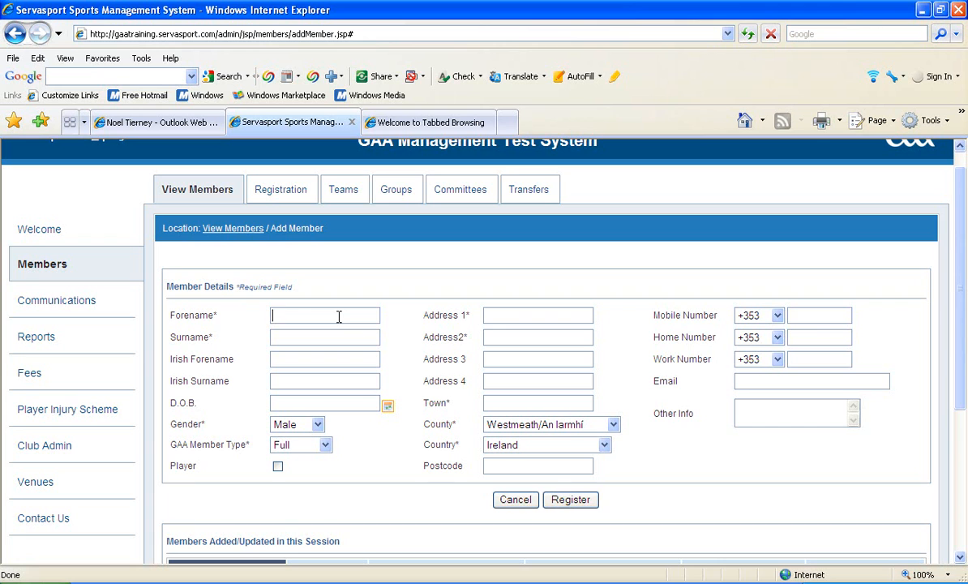
{"action": "left_click", "coordinate": [334, 335]}
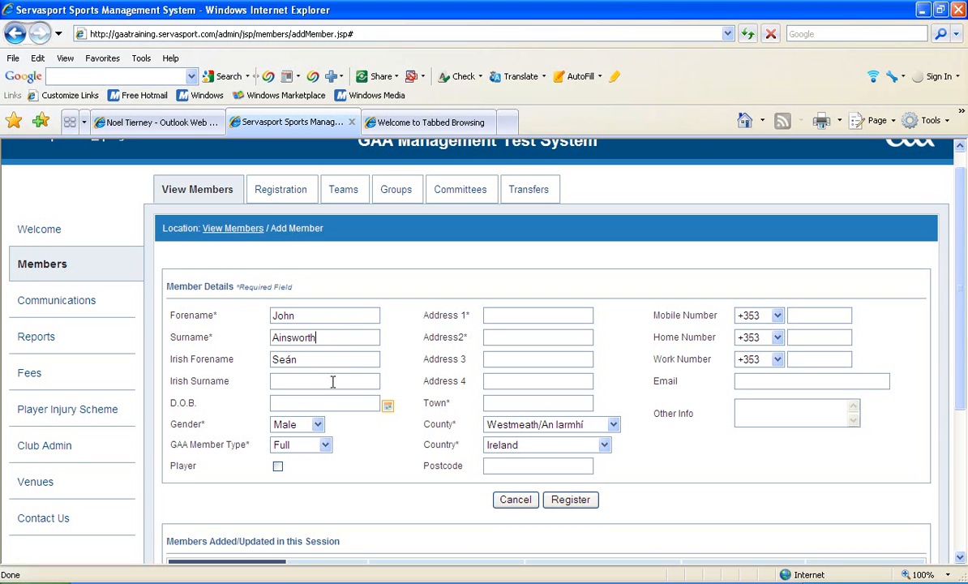
Step: Choose the second member's date of birth from the calendar
{"action": "left_click", "coordinate": [388, 406]}
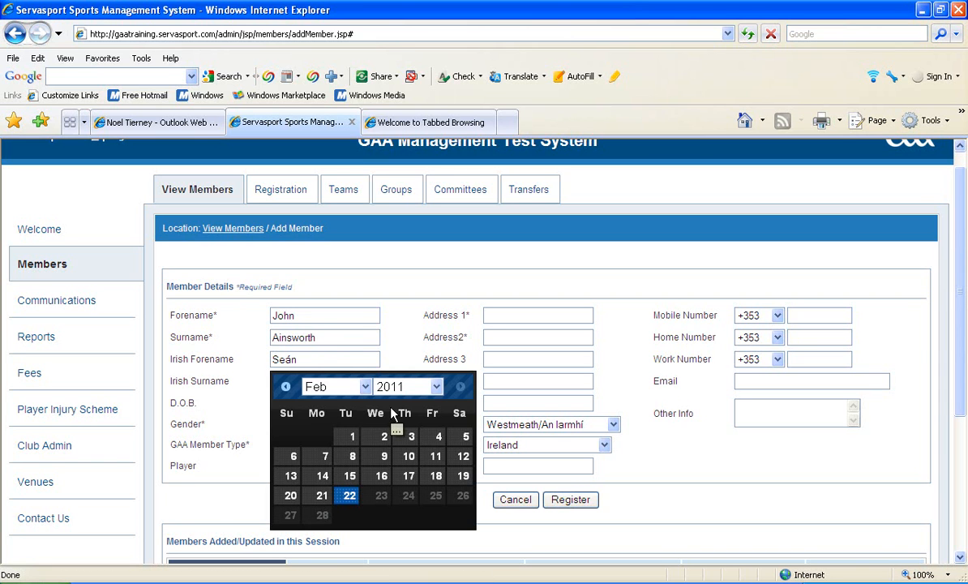
{"action": "left_click", "coordinate": [411, 386]}
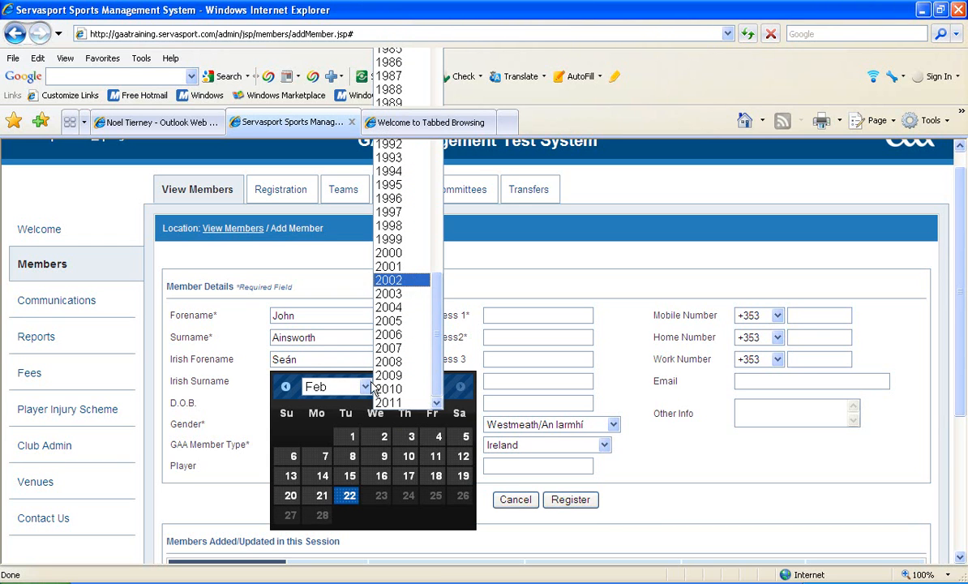
{"action": "left_click", "coordinate": [409, 281]}
{"action": "left_click", "coordinate": [375, 459]}
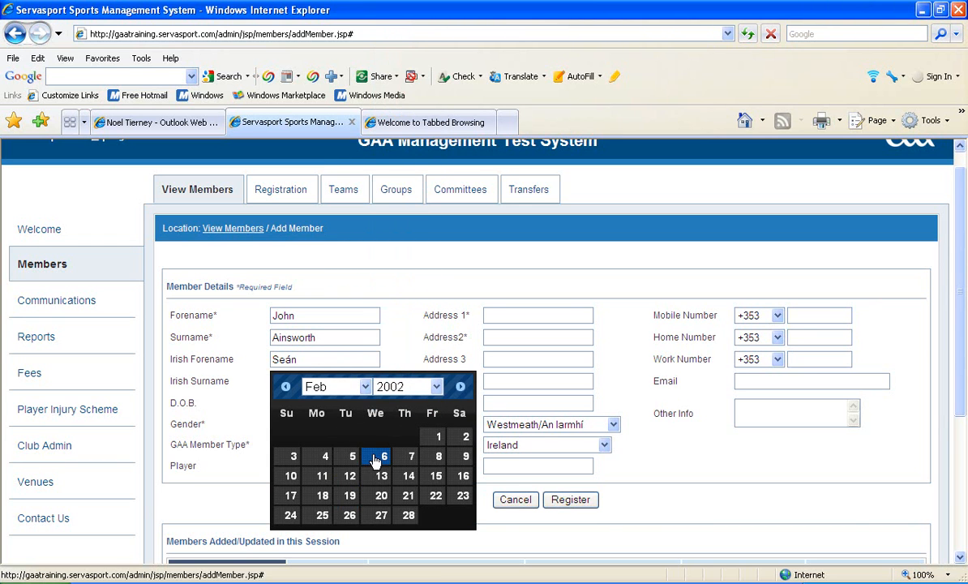
{"action": "left_click", "coordinate": [374, 457]}
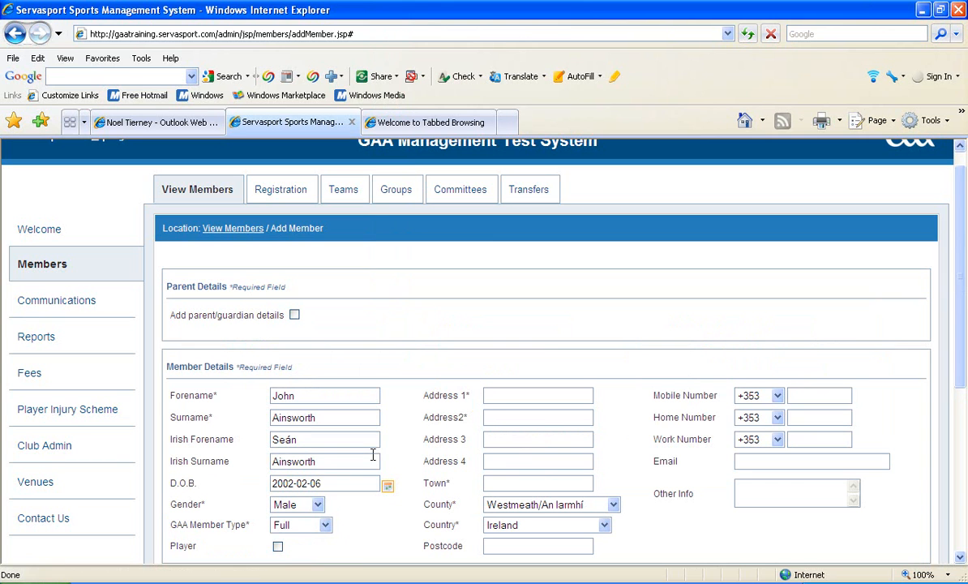
Step: Set the GAA member type to Youth and mark the member as a player
{"action": "left_click", "coordinate": [325, 525]}
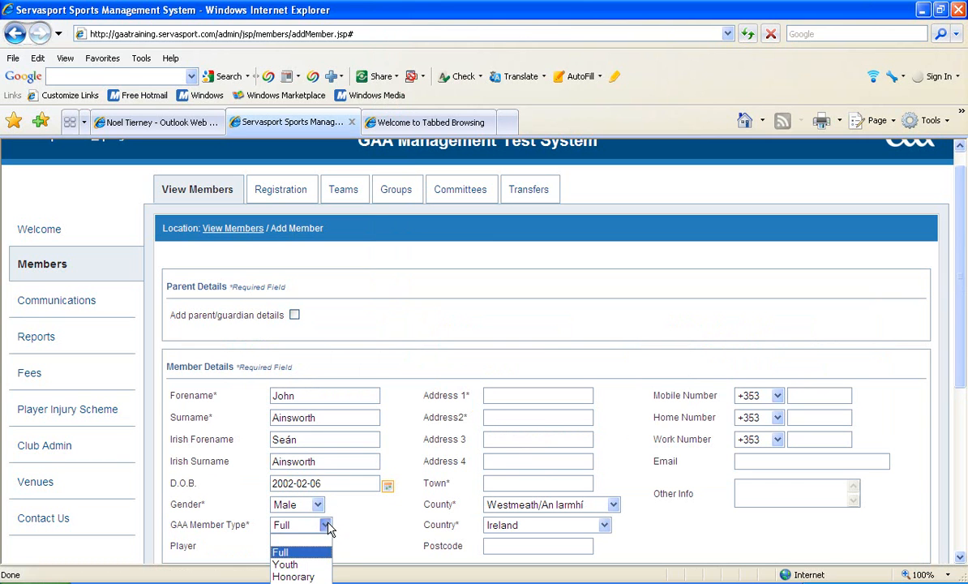
{"action": "left_click", "coordinate": [308, 564]}
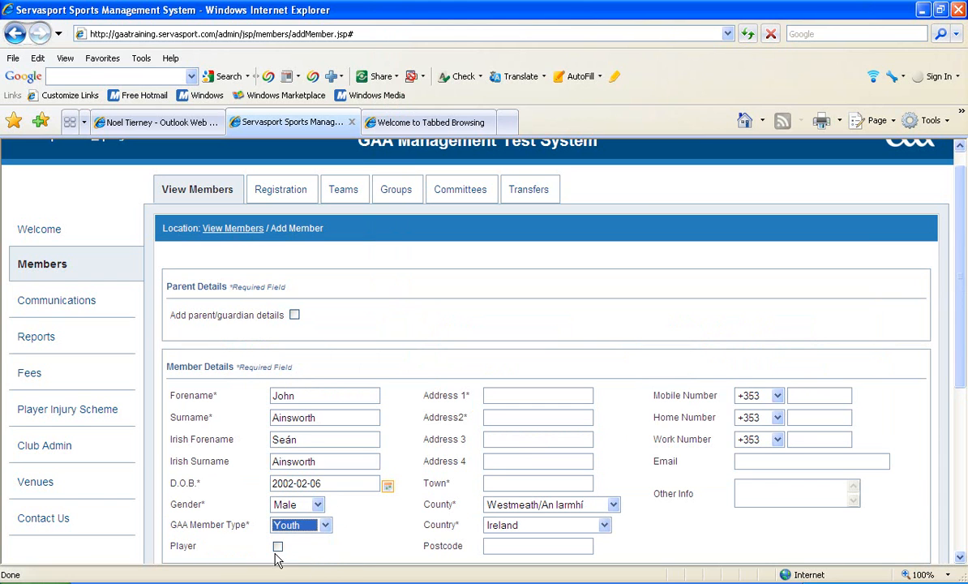
{"action": "left_click", "coordinate": [276, 547]}
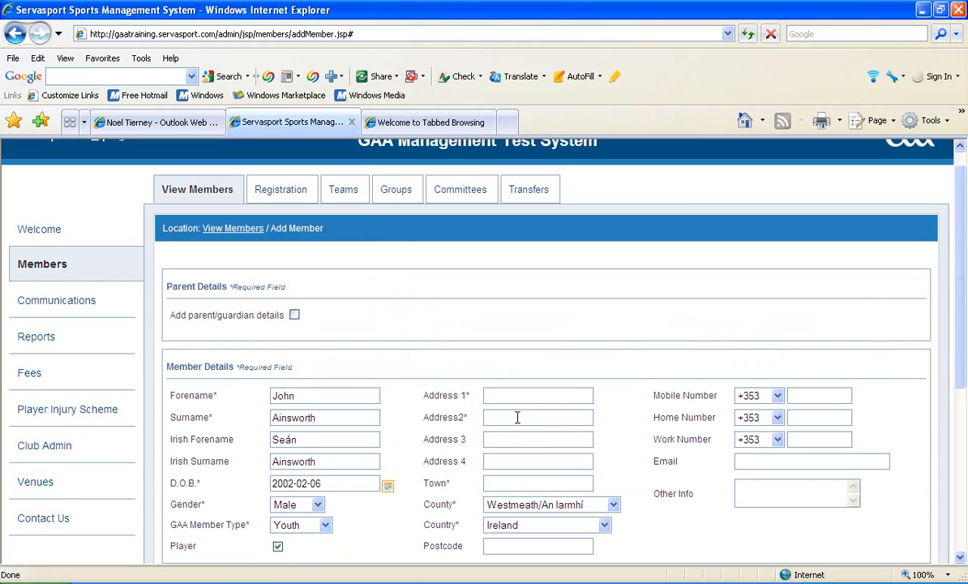
Step: Fill in the youth member's first address line
{"action": "type", "text": "Bloo"}
{"action": "key", "text": "BackSpace"}
{"action": "key", "text": "BackSpace"}
{"action": "type", "text": "ld Drive"}
{"action": "left_click", "coordinate": [510, 415]}
{"action": "type", "text": "A"}
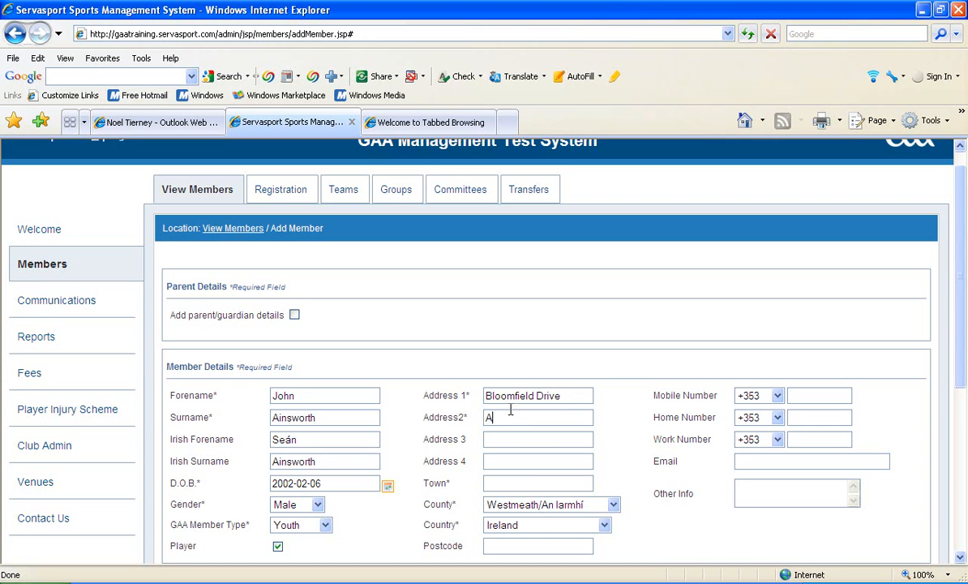
{"action": "type", "text": "t"}
{"action": "key", "text": "BackSpace"}
{"action": "key", "text": "BackSpace"}
Step: Fill in the youth member's town and second address line, and register the member
{"action": "left_click", "coordinate": [501, 481]}
{"action": "type", "text": "Athlone"}
{"action": "left_click", "coordinate": [510, 418]}
{"action": "type", "text": "Coosanb"}
{"action": "scroll", "coordinate": [964, 375], "scroll_direction": "down", "scroll_amount": 2}
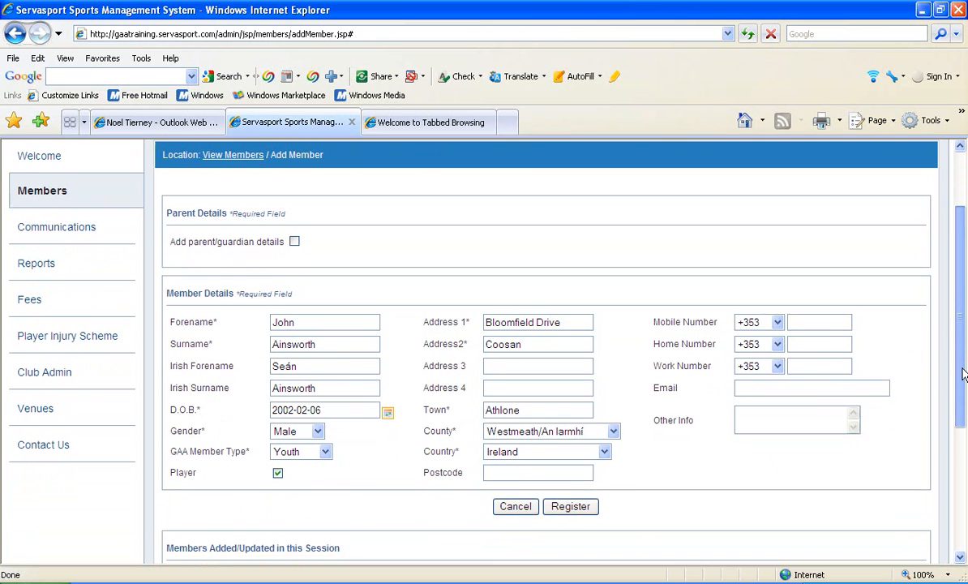
{"action": "left_click", "coordinate": [574, 500]}
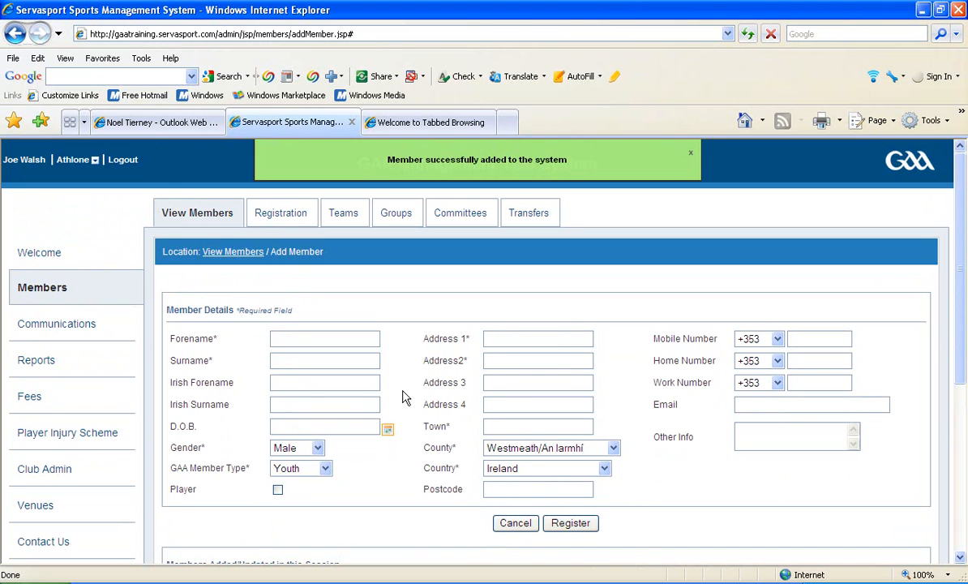
Step: Open the newly registered youth member's record from the members list
{"action": "left_click", "coordinate": [39, 289]}
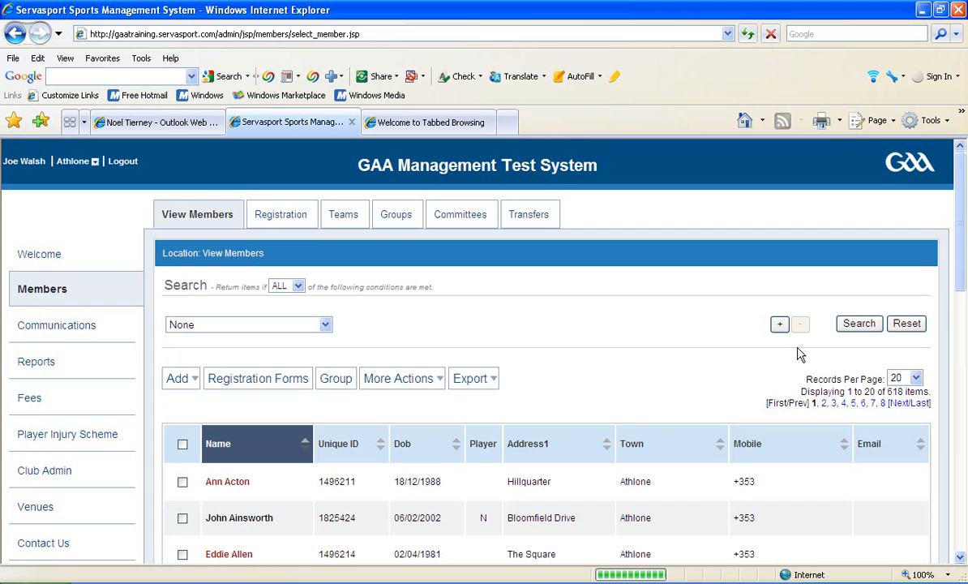
{"action": "left_click_drag", "start_coordinate": [957, 269], "coordinate": [957, 342]}
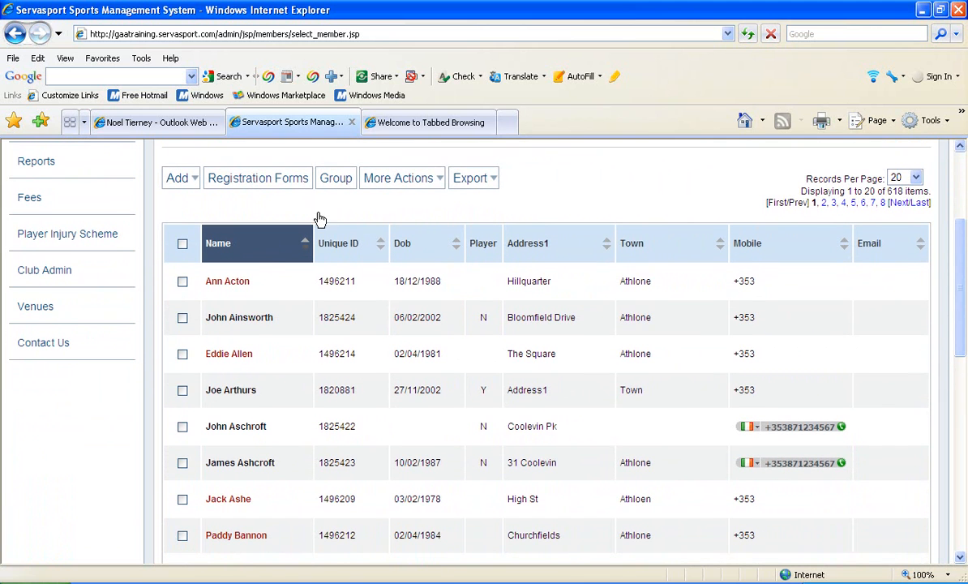
{"action": "left_click", "coordinate": [228, 320]}
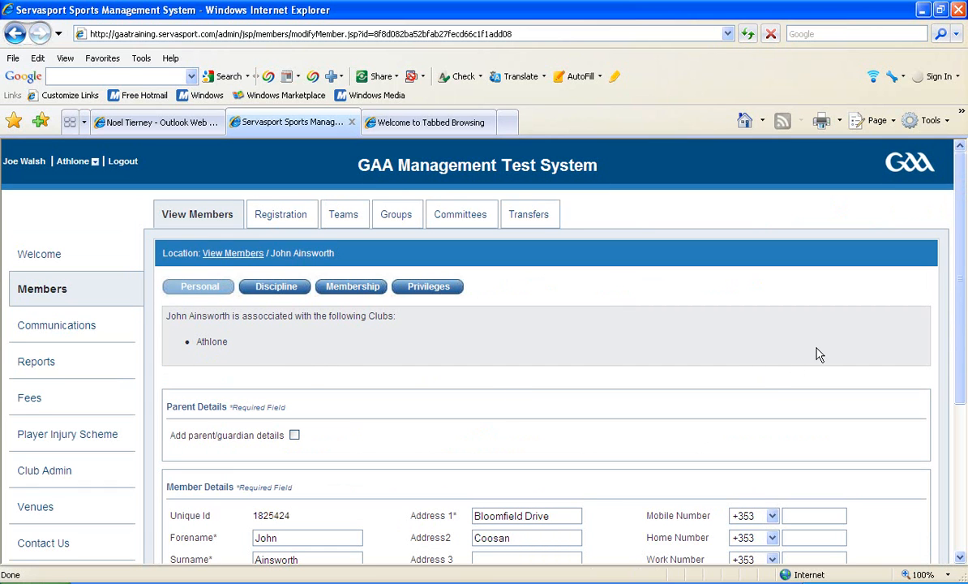
{"action": "left_click_drag", "start_coordinate": [958, 360], "coordinate": [957, 444]}
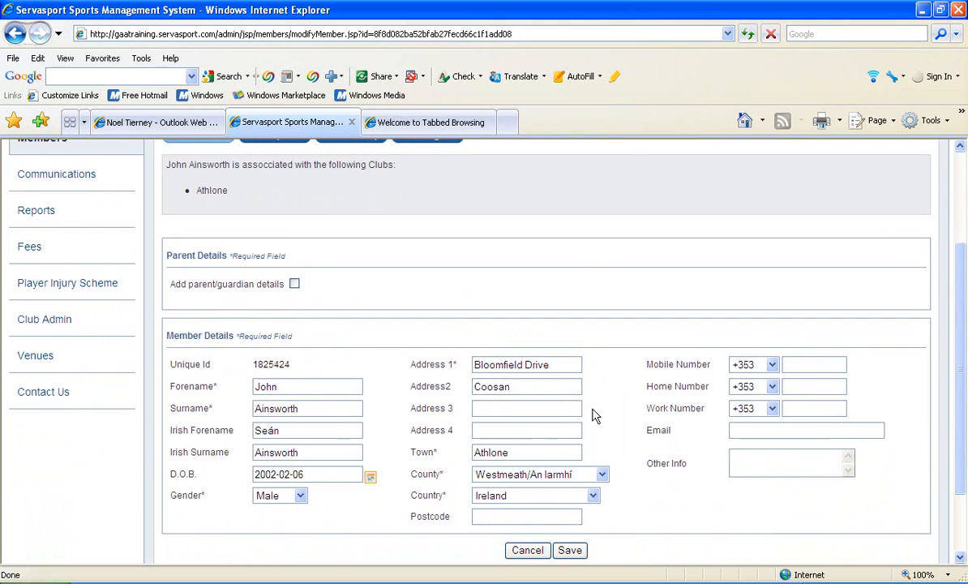
Step: Add a middle initial to the youth member's forename and update the Irish forename accordingly
{"action": "left_click_drag", "start_coordinate": [289, 366], "coordinate": [237, 342]}
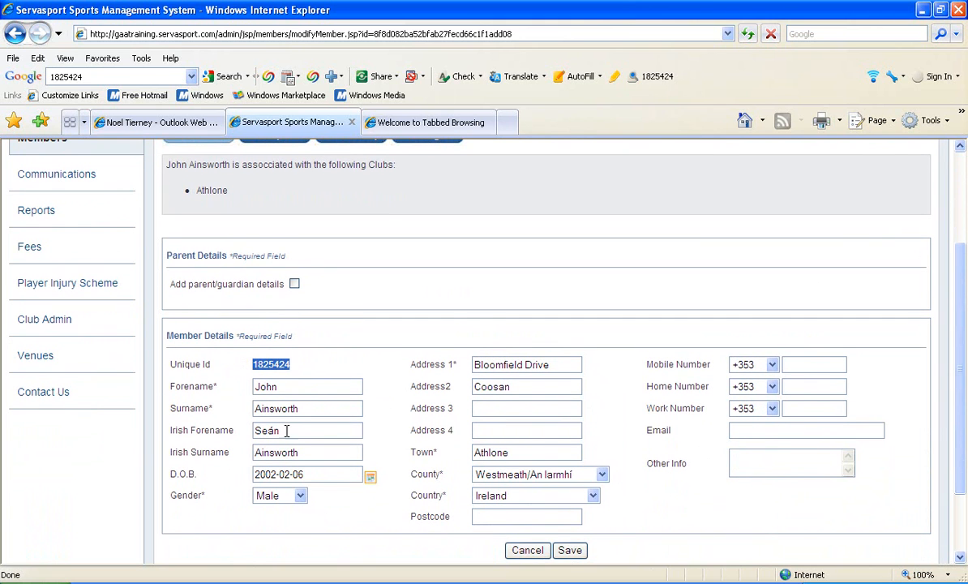
{"action": "left_click", "coordinate": [288, 387]}
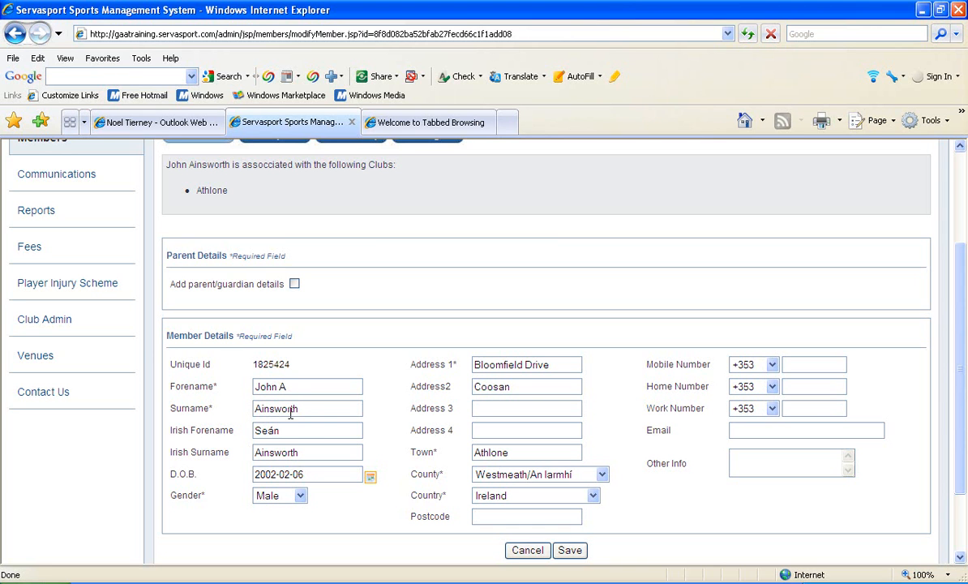
{"action": "left_click", "coordinate": [295, 446]}
Step: Enable parent/guardian details on the member record and search for the parent by surname
{"action": "left_click", "coordinate": [294, 284]}
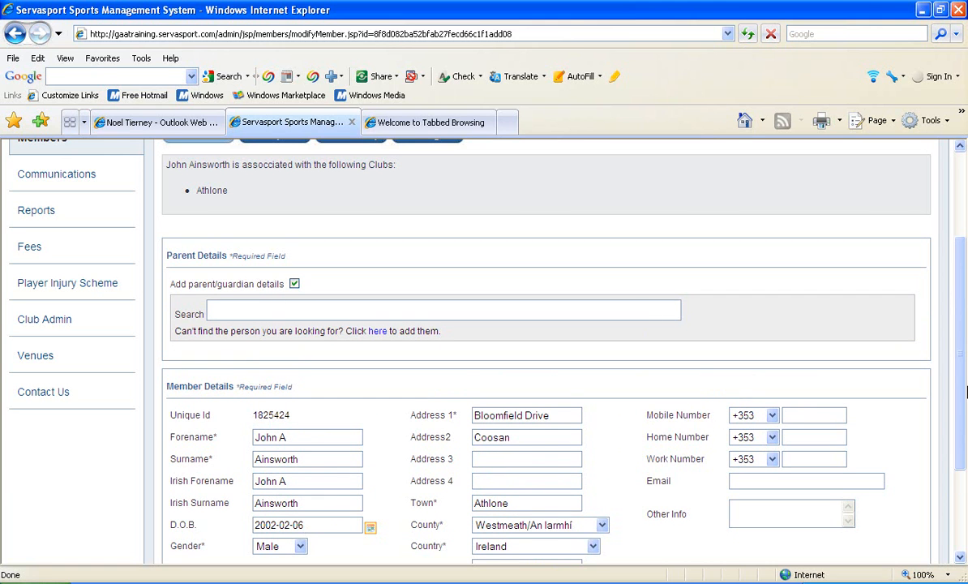
{"action": "left_click_drag", "start_coordinate": [959, 393], "coordinate": [961, 423]}
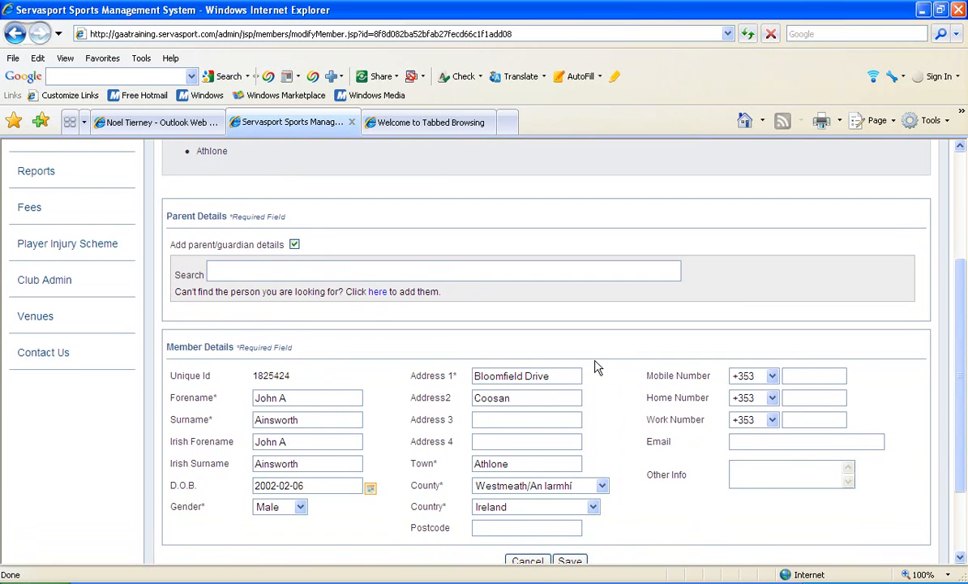
{"action": "left_click", "coordinate": [269, 270]}
{"action": "type", "text": "Ain"}
{"action": "type", "text": "sw"}
{"action": "type", "text": "A"}
{"action": "type", "text": "in"}
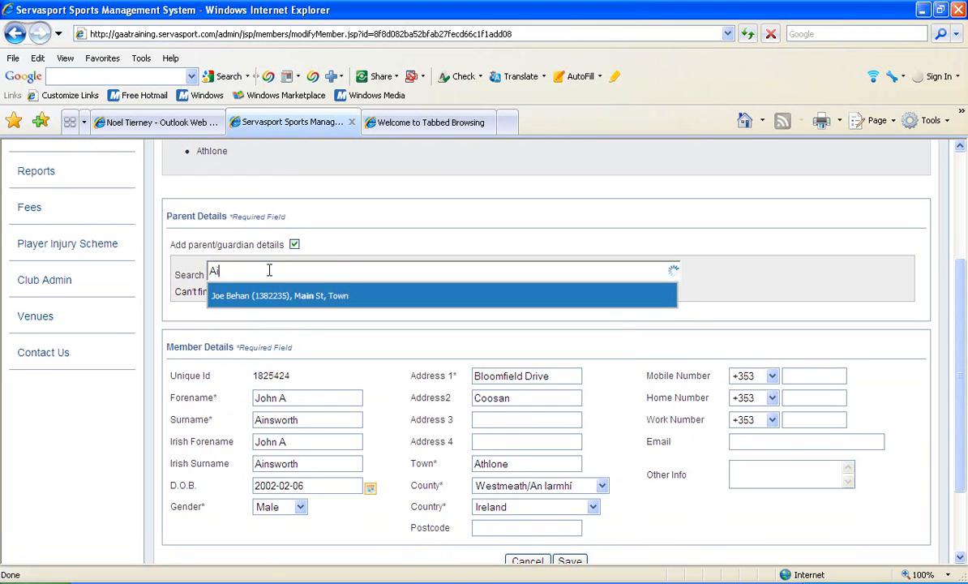
{"action": "key", "text": "BackSpace"}
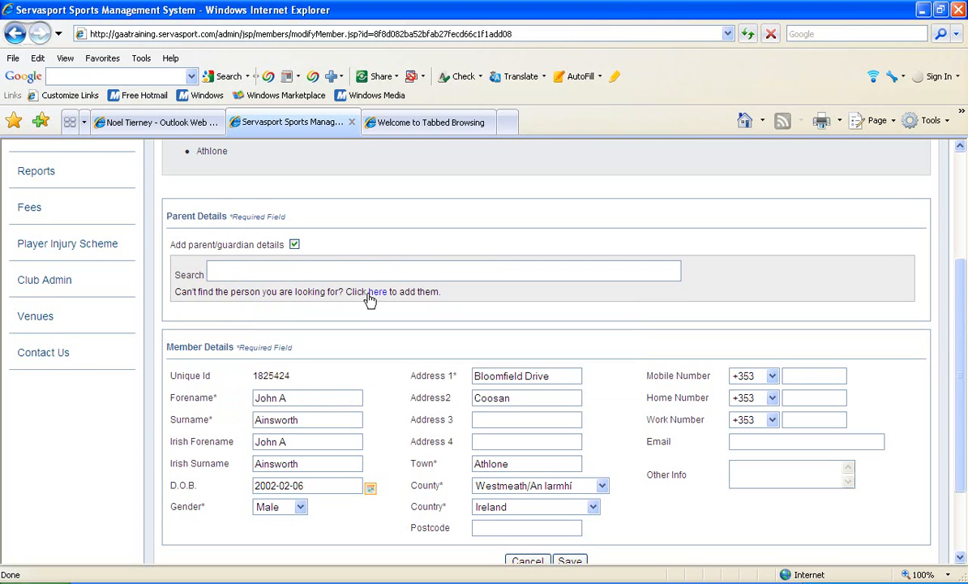
Step: Add a new parent/guardian entry to the record with the type Contact
{"action": "left_click", "coordinate": [370, 294]}
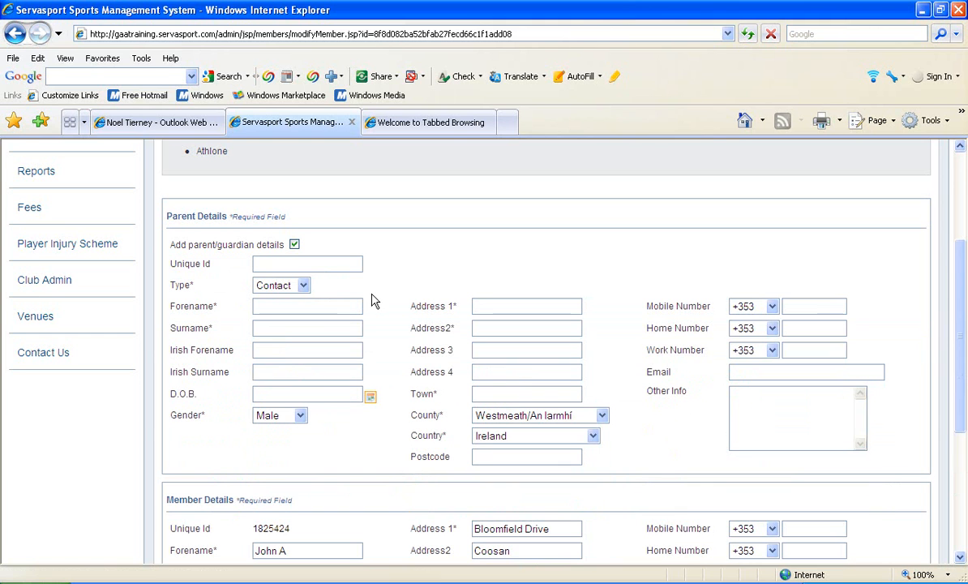
{"action": "left_click", "coordinate": [303, 289]}
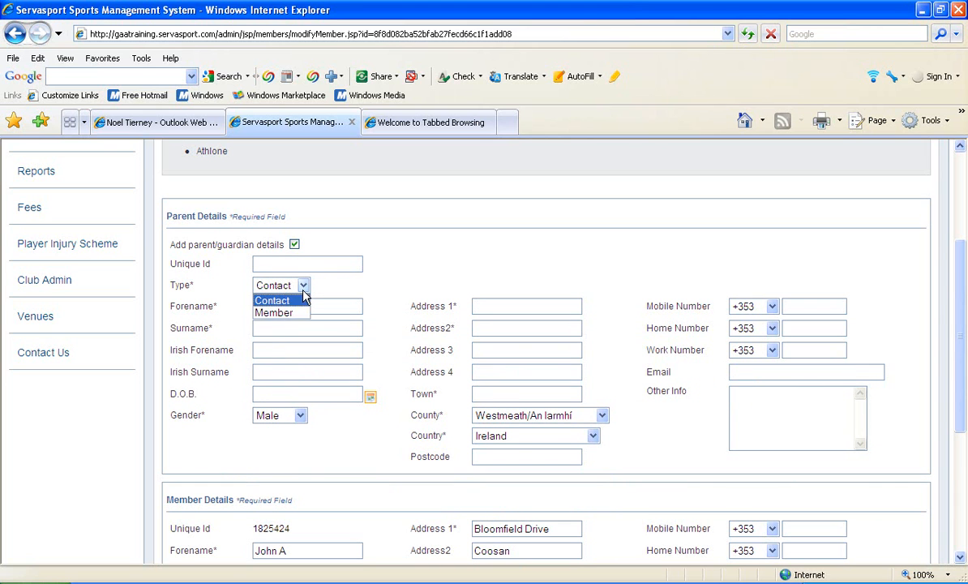
{"action": "left_click", "coordinate": [304, 297]}
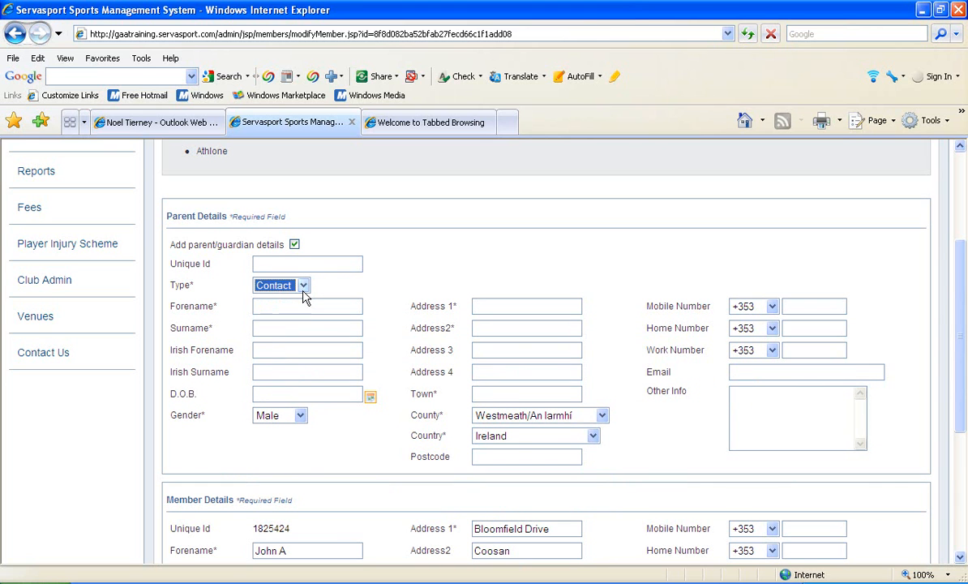
Step: Fill in the parent's forename and surname, including the Irish versions
{"action": "left_click", "coordinate": [286, 308]}
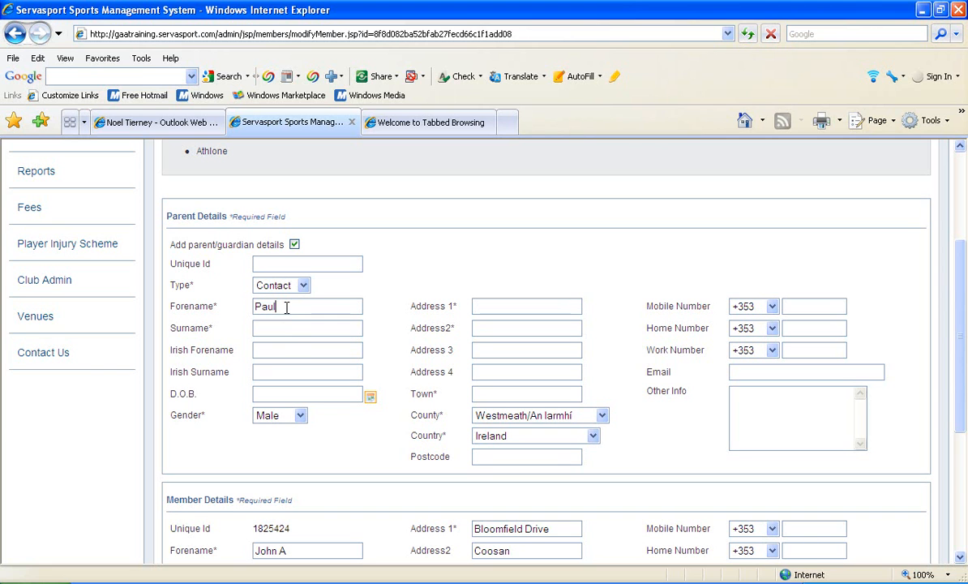
{"action": "left_click", "coordinate": [285, 326]}
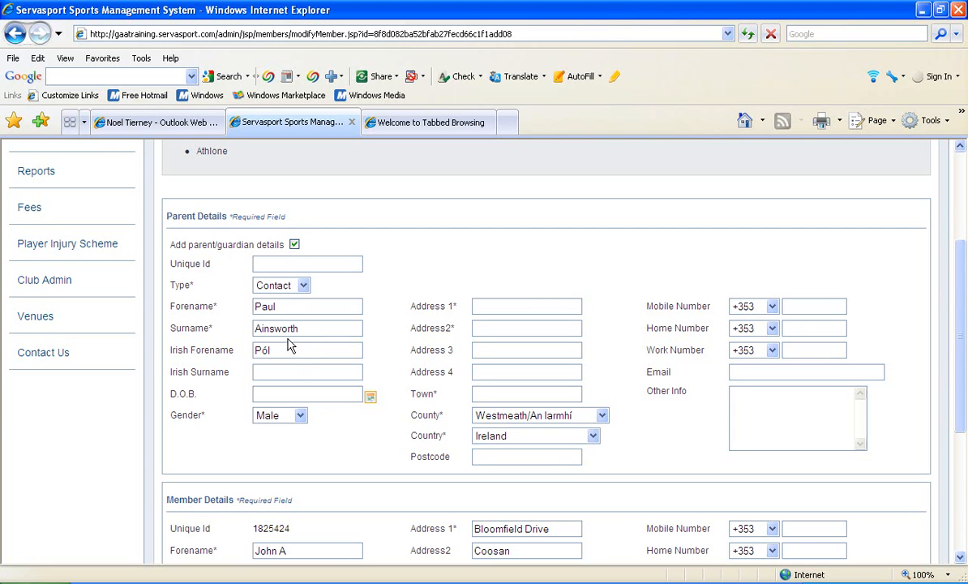
{"action": "left_click", "coordinate": [291, 369]}
Step: Choose the parent's date of birth from the calendar
{"action": "left_click", "coordinate": [368, 401]}
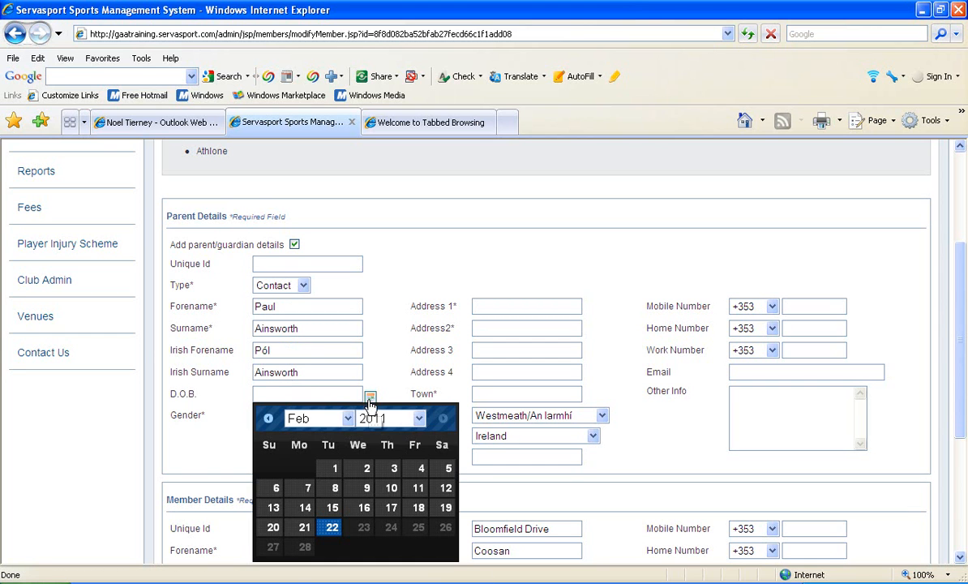
{"action": "left_click", "coordinate": [420, 419]}
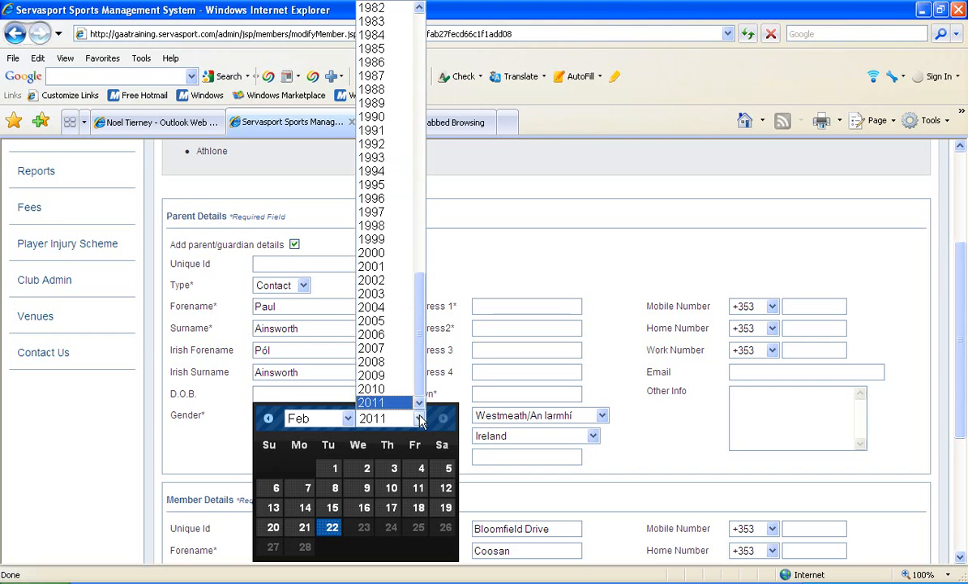
{"action": "left_click", "coordinate": [374, 21]}
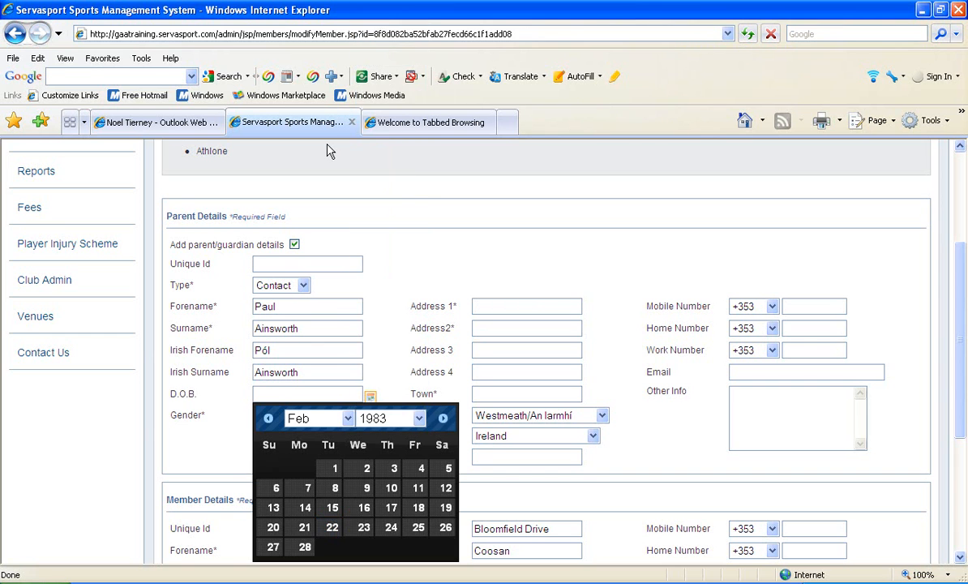
{"action": "left_click", "coordinate": [332, 470]}
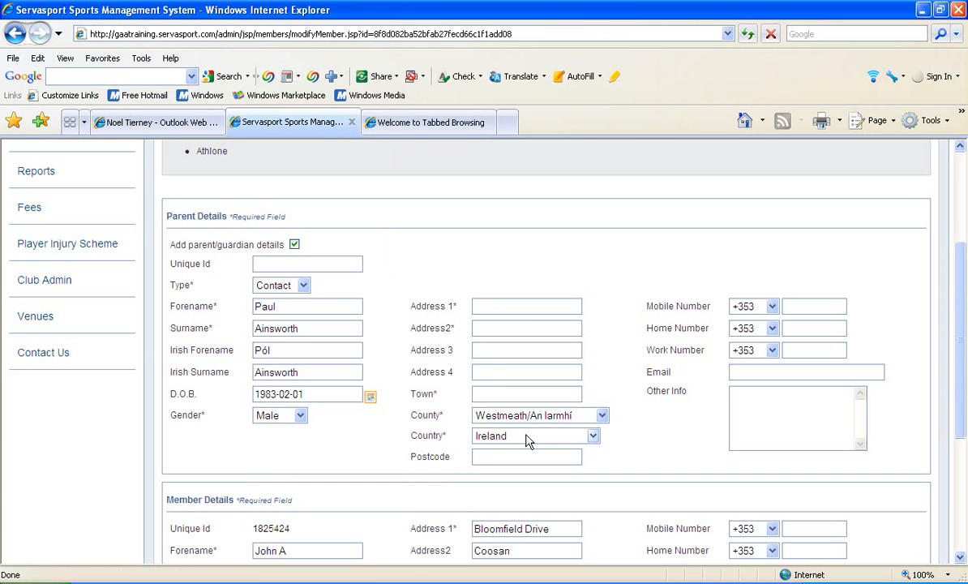
Step: Fill in the parent's first and second address lines
{"action": "type", "text": "Bloomfield "}
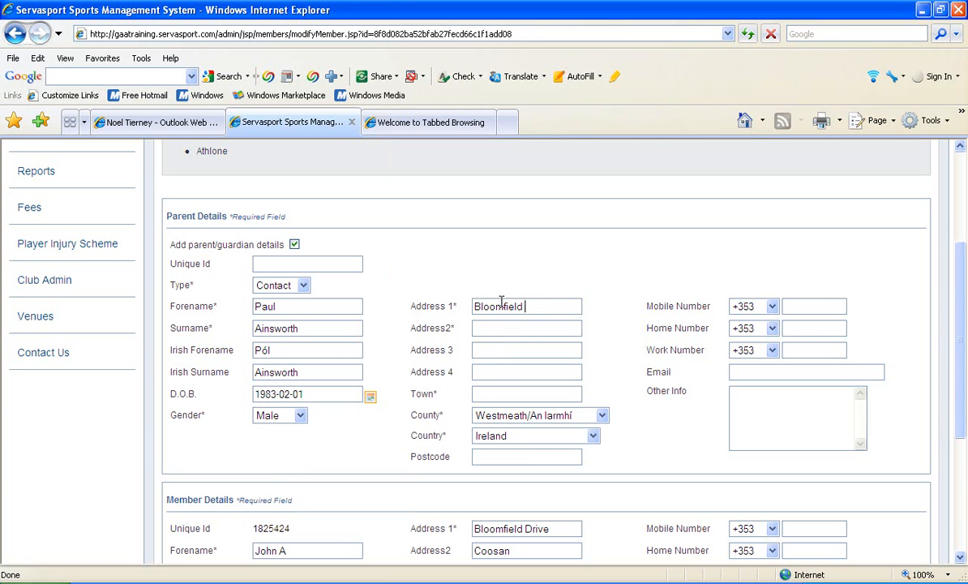
{"action": "type", "text": "Drive"}
{"action": "type", "text": "Coosan"}
Step: Fill in the parent's town and mobile number
{"action": "key", "text": "Tab"}
{"action": "key", "text": "Tab"}
{"action": "type", "text": "Athlon"}
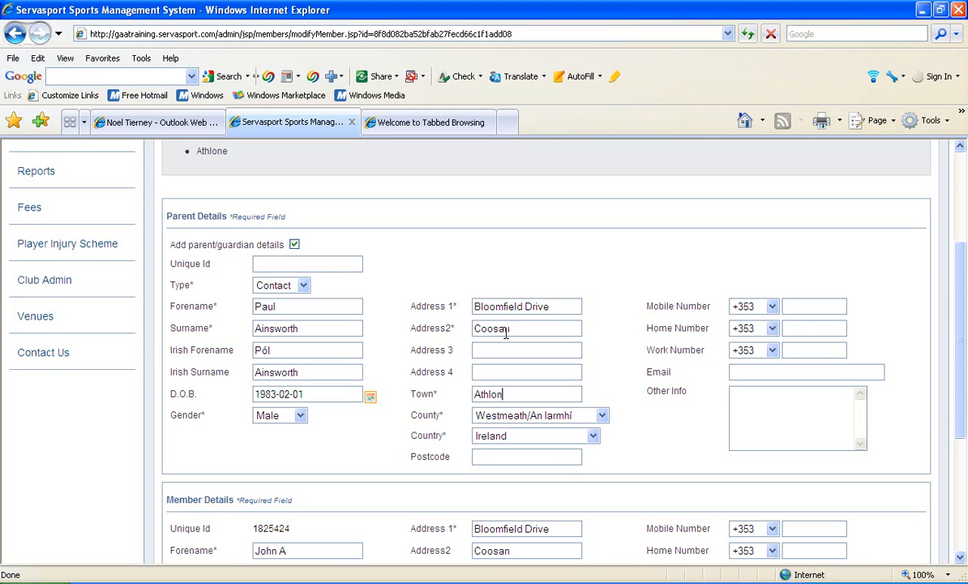
{"action": "type", "text": "e"}
{"action": "type", "text": "87"}
{"action": "type", "text": "3214567"}
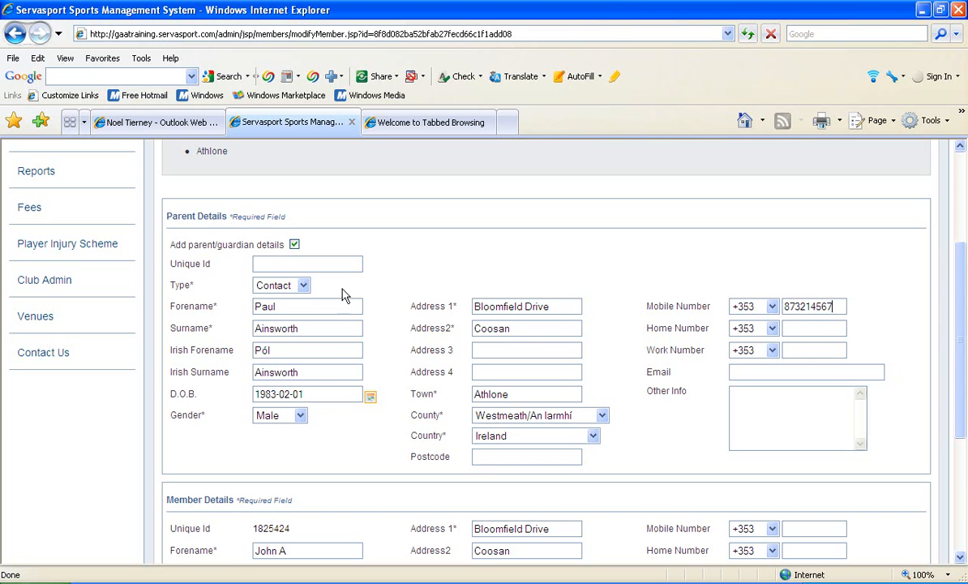
Step: Keep the parent's type as Contact and save the updated youth member record
{"action": "left_click", "coordinate": [303, 285]}
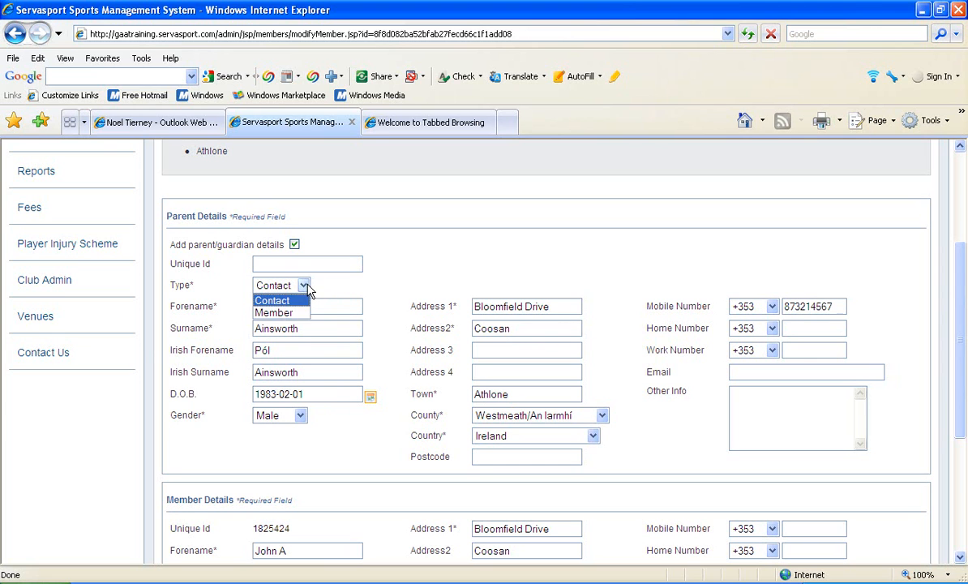
{"action": "left_click", "coordinate": [301, 300]}
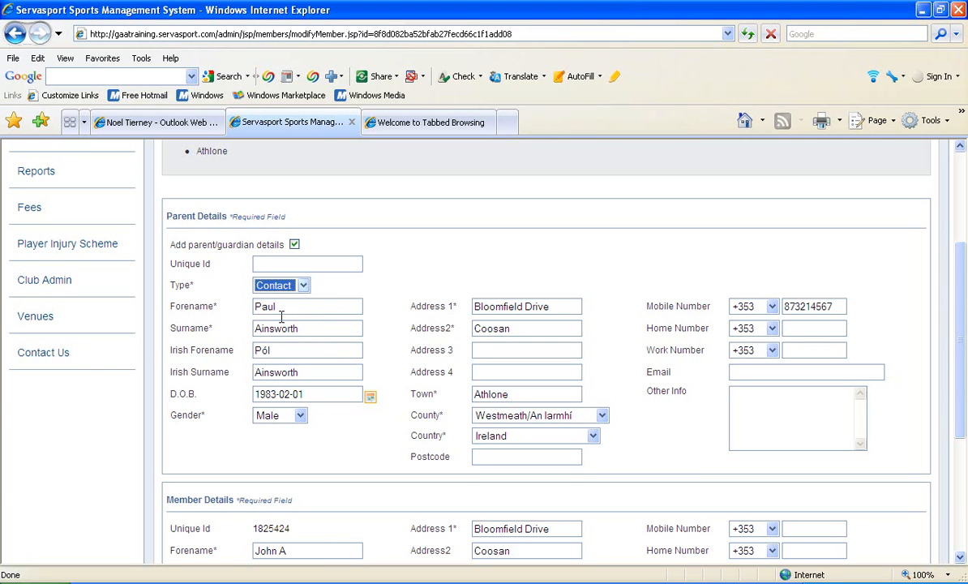
{"action": "left_click", "coordinate": [305, 285]}
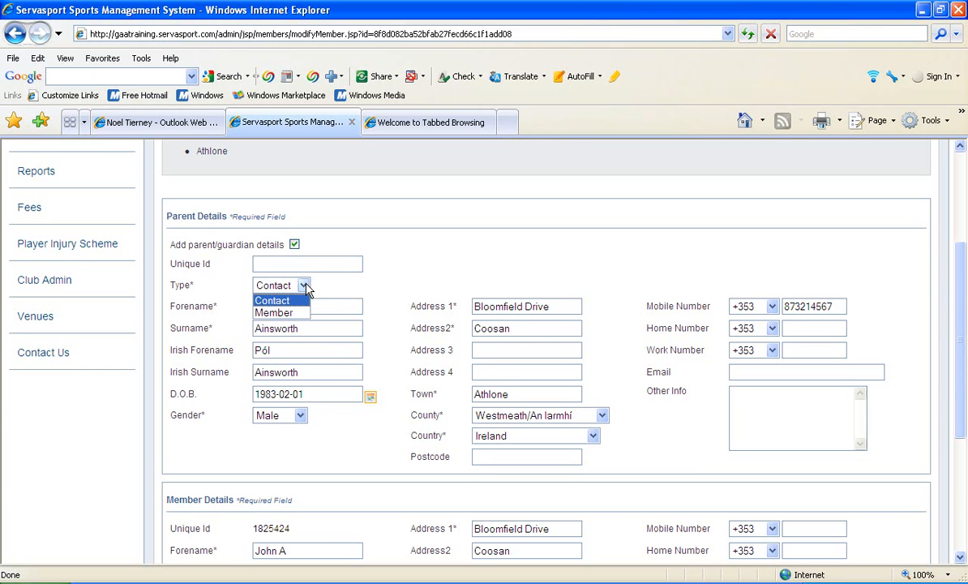
{"action": "left_click", "coordinate": [305, 286]}
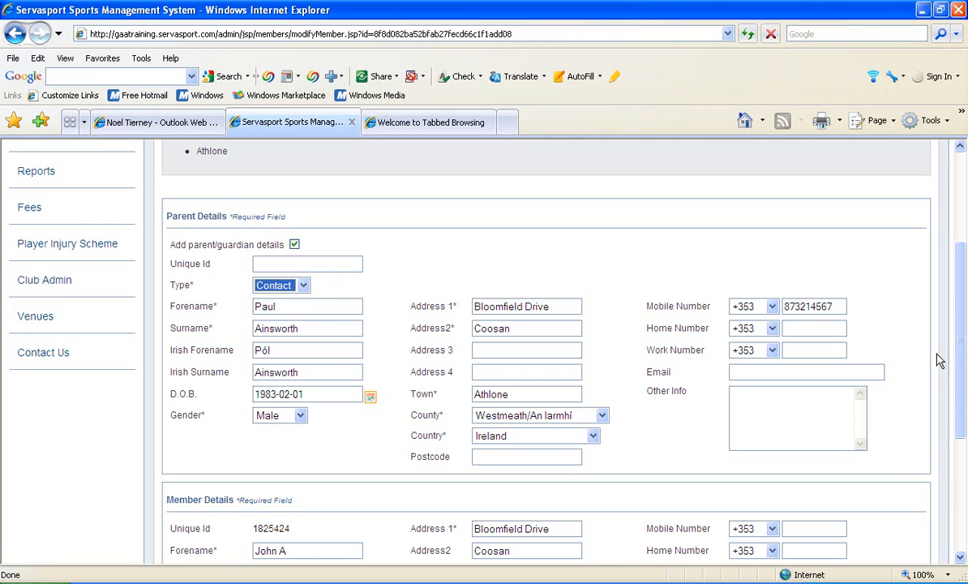
{"action": "left_click_drag", "start_coordinate": [959, 359], "coordinate": [939, 450]}
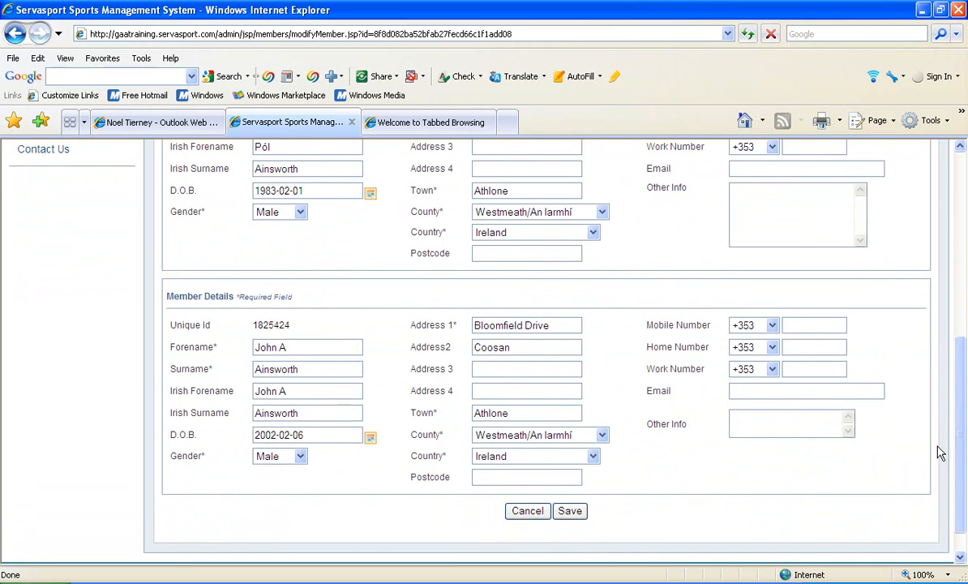
{"action": "left_click", "coordinate": [571, 510]}
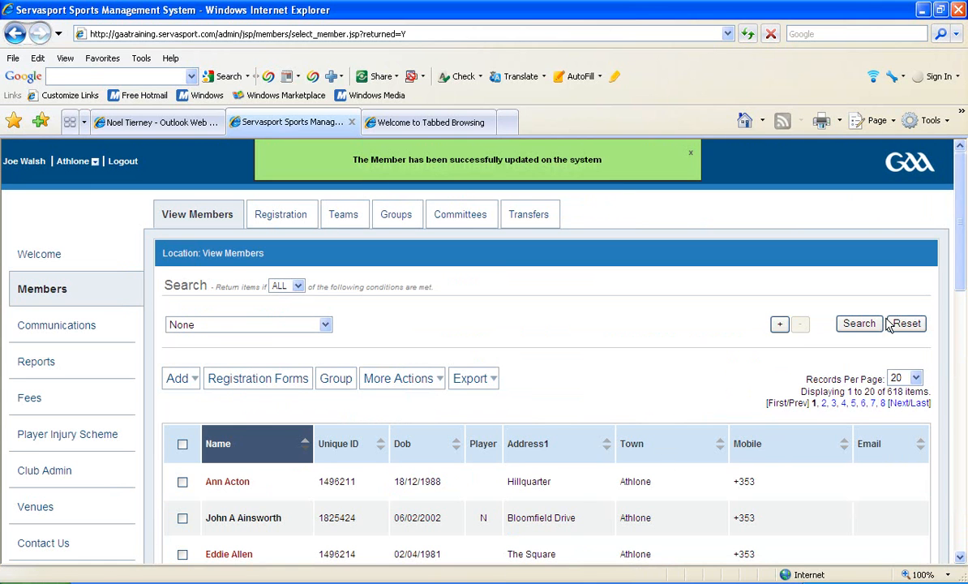
Step: Search the members list with Contacts/Members set to Contact and examine the new parent's entry
{"action": "left_click_drag", "start_coordinate": [965, 263], "coordinate": [959, 314]}
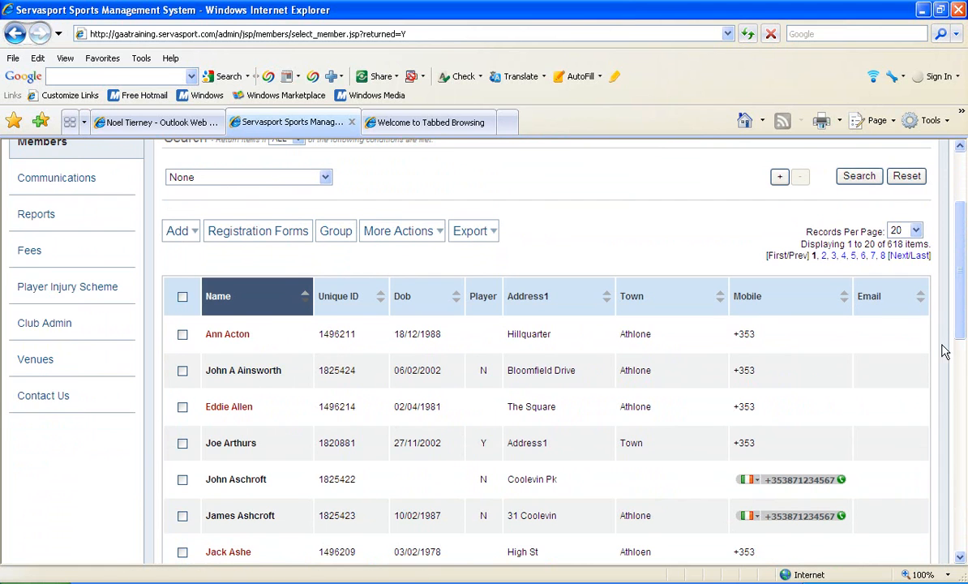
{"action": "left_click_drag", "start_coordinate": [962, 344], "coordinate": [949, 301]}
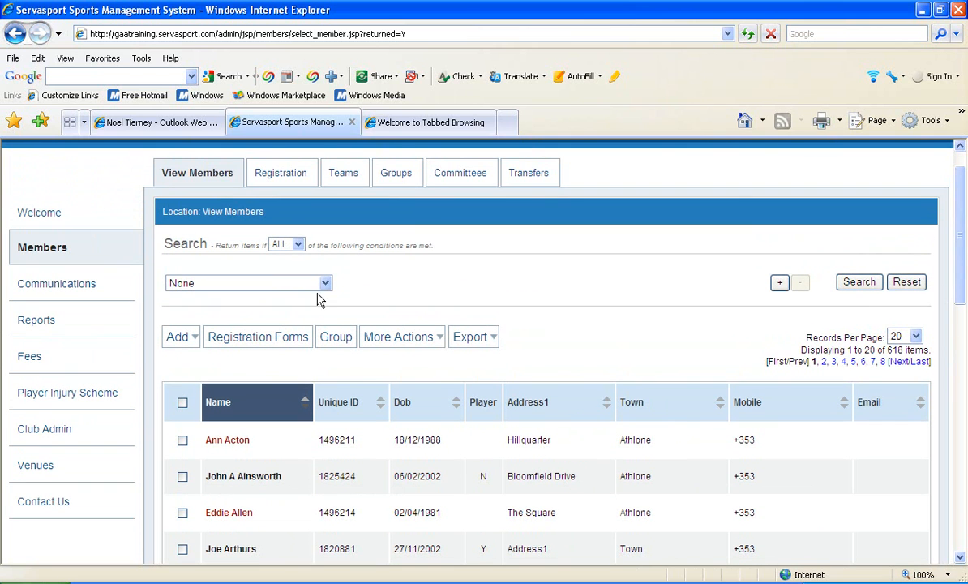
{"action": "left_click", "coordinate": [327, 290]}
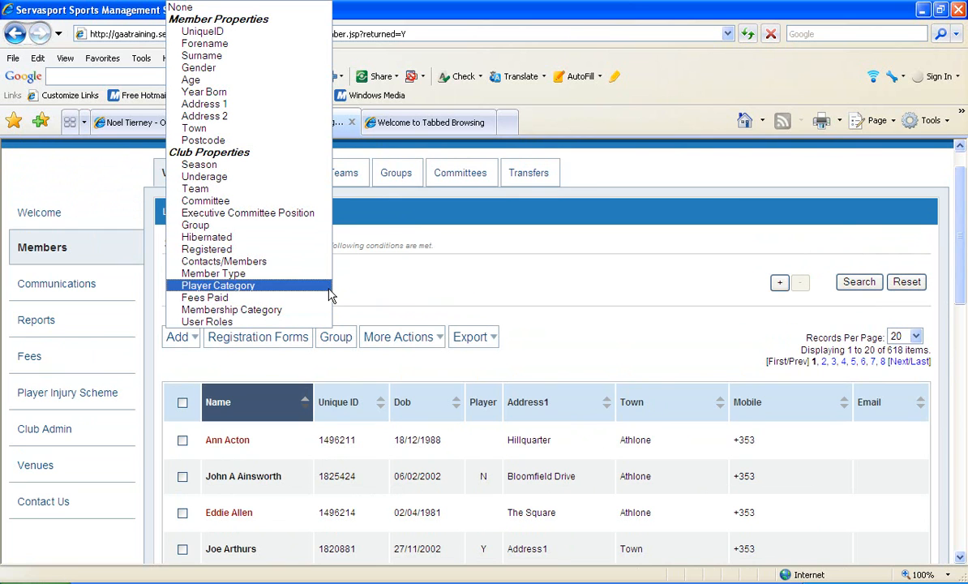
{"action": "left_click", "coordinate": [244, 261]}
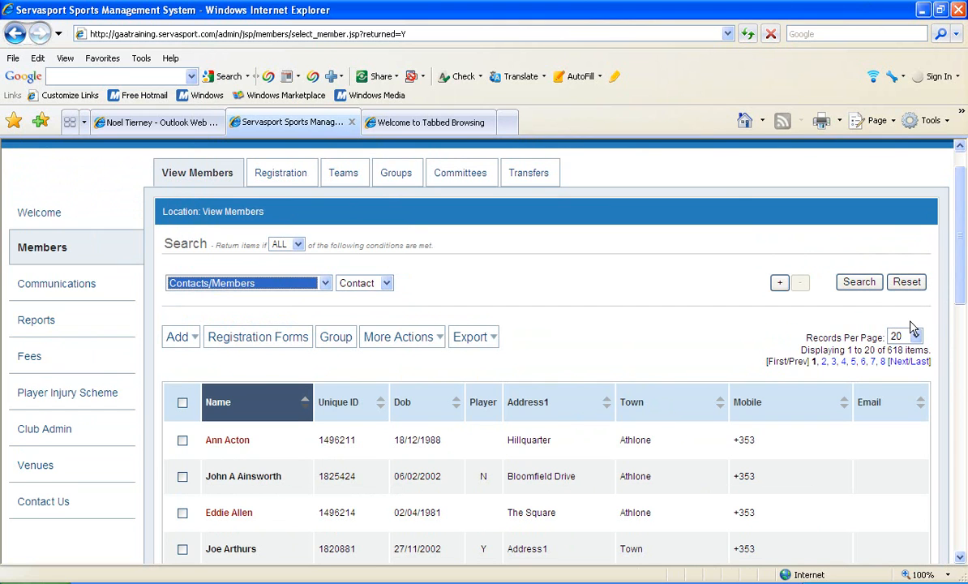
{"action": "left_click", "coordinate": [857, 283]}
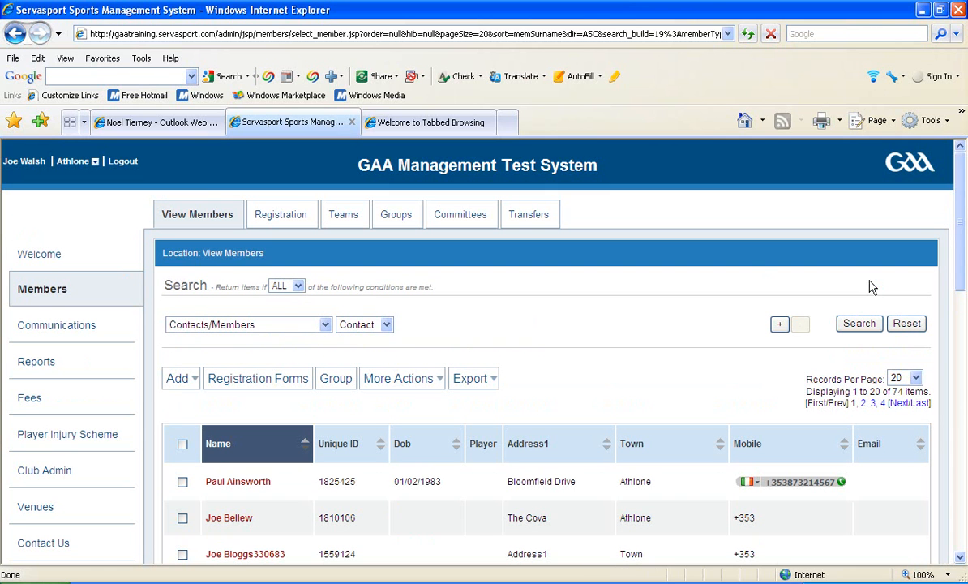
{"action": "left_click_drag", "start_coordinate": [961, 270], "coordinate": [964, 324]}
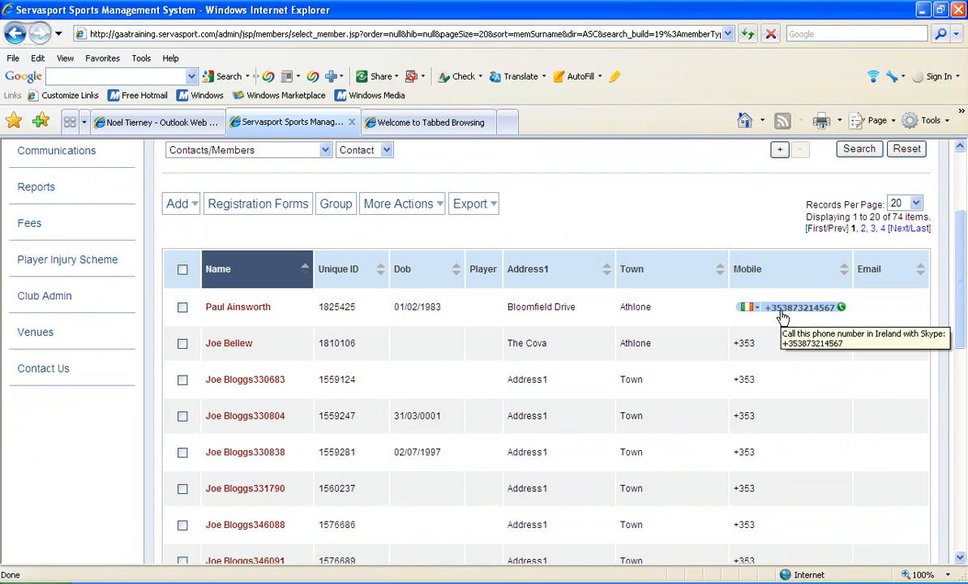
{"action": "left_click_drag", "start_coordinate": [956, 313], "coordinate": [948, 251]}
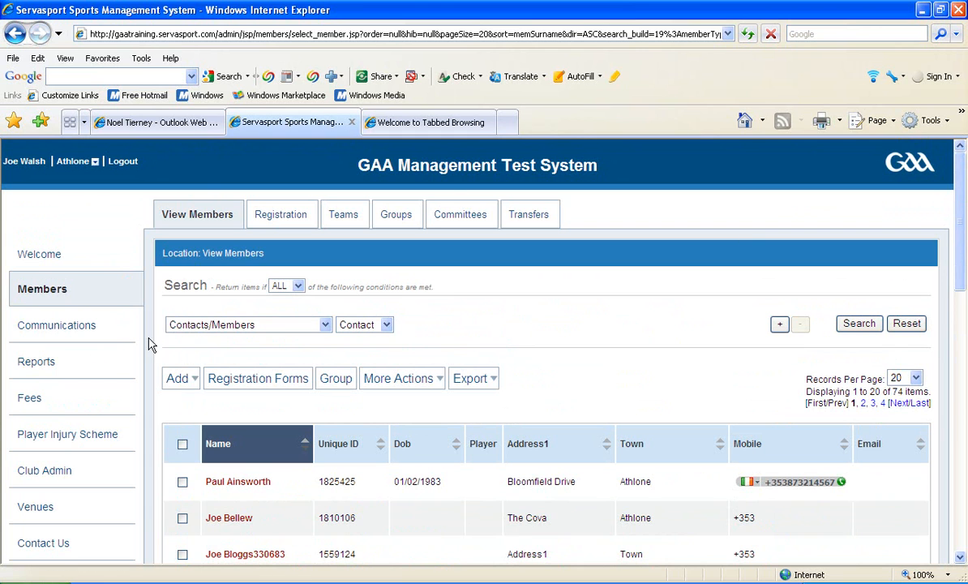
Step: Open a blank form for adding another member and examine its required address field
{"action": "left_click", "coordinate": [181, 378]}
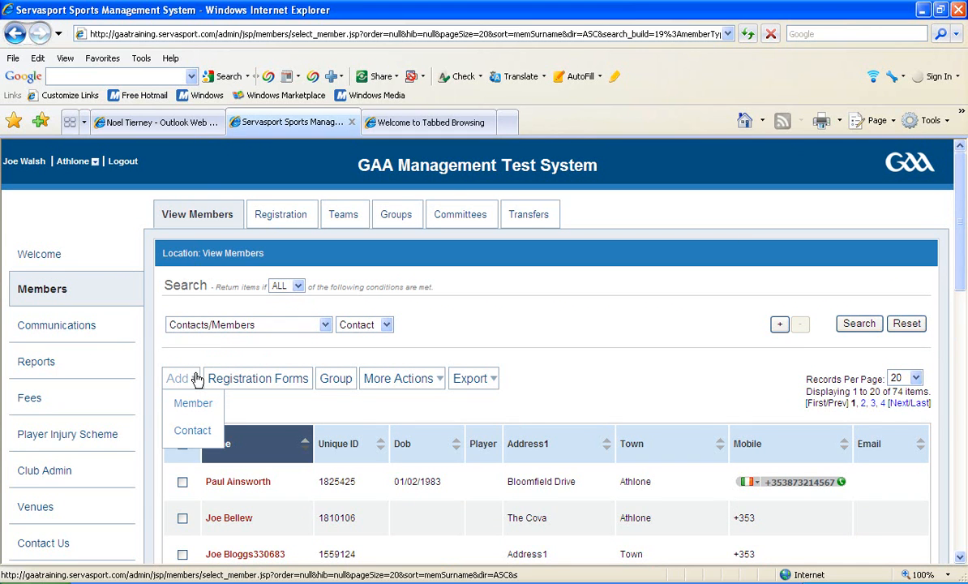
{"action": "left_click", "coordinate": [188, 403]}
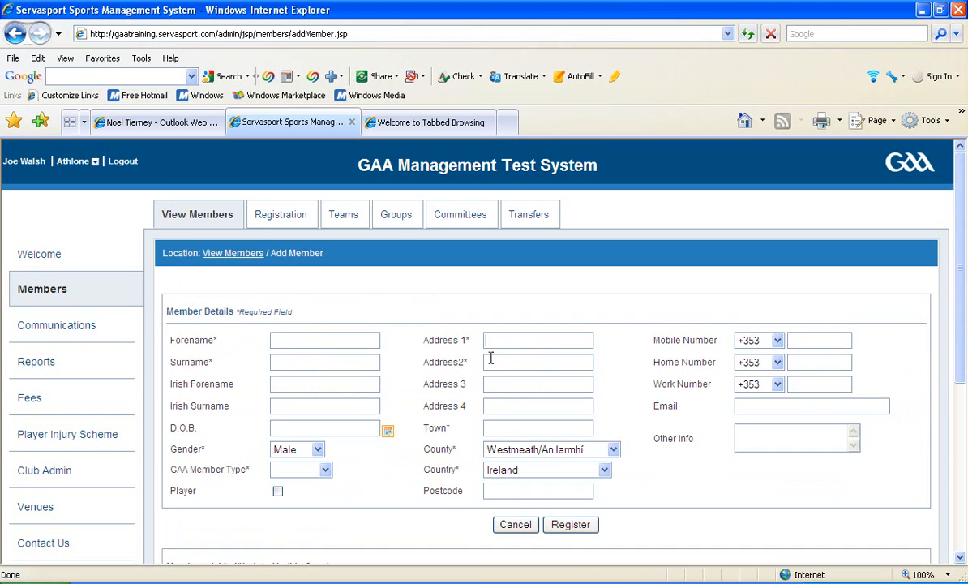
{"action": "left_click_drag", "start_coordinate": [470, 337], "coordinate": [464, 341]}
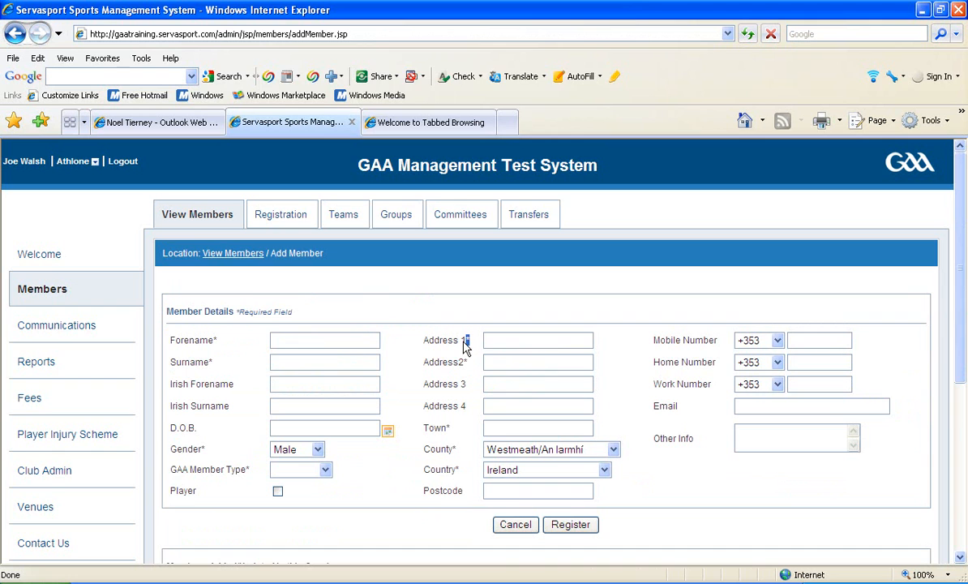